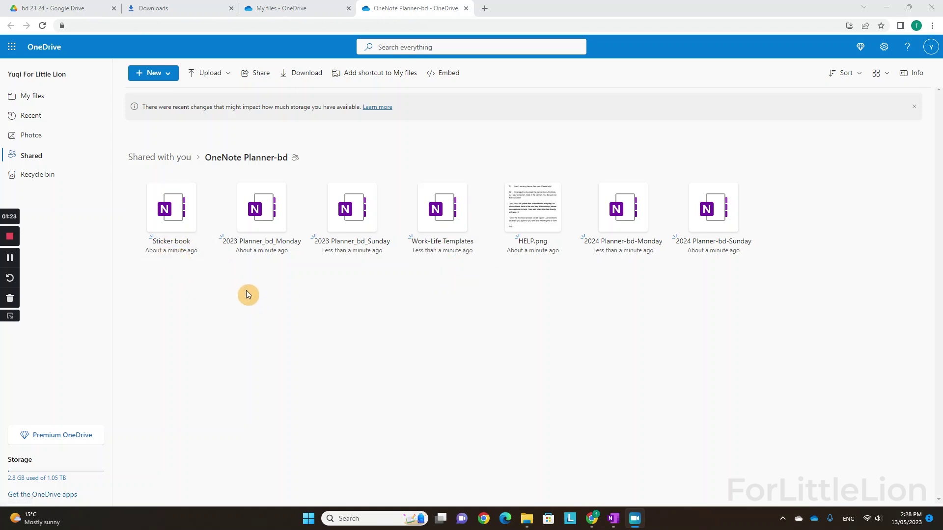
left_click(298, 184)
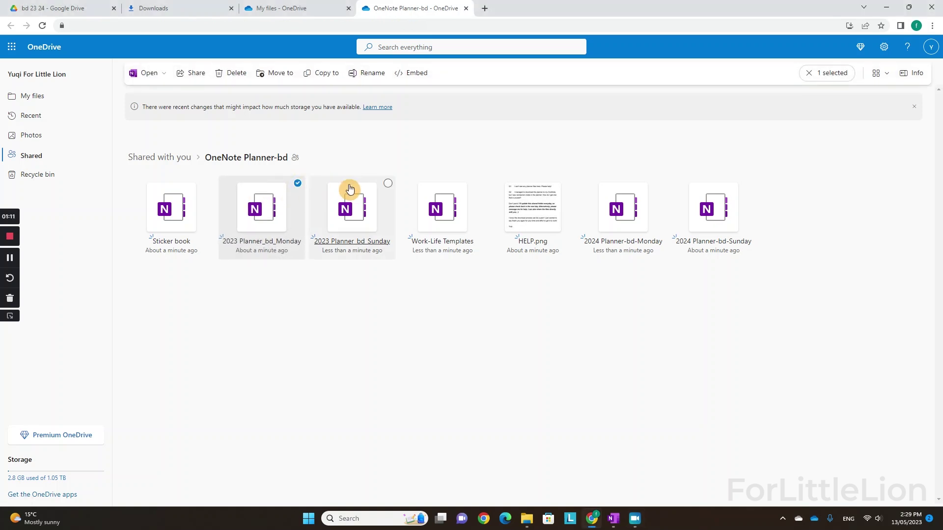
left_click(208, 182)
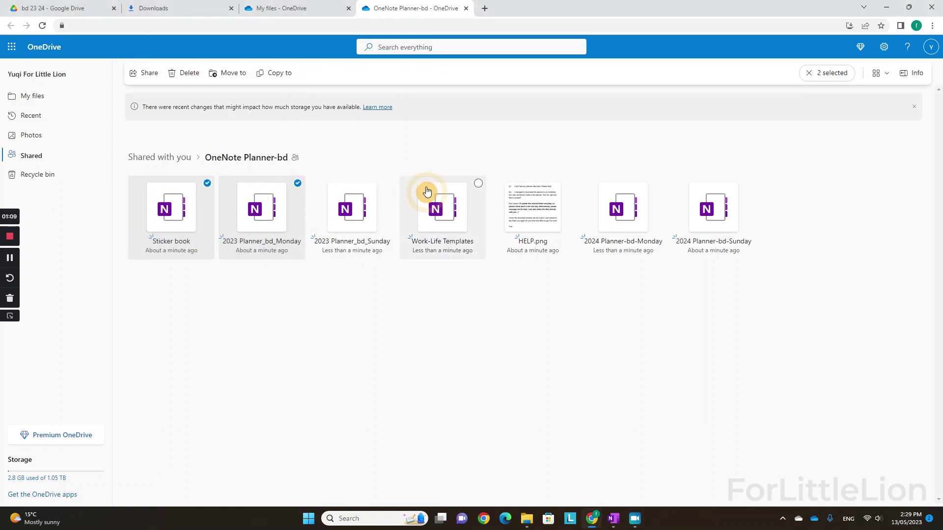
left_click(478, 185)
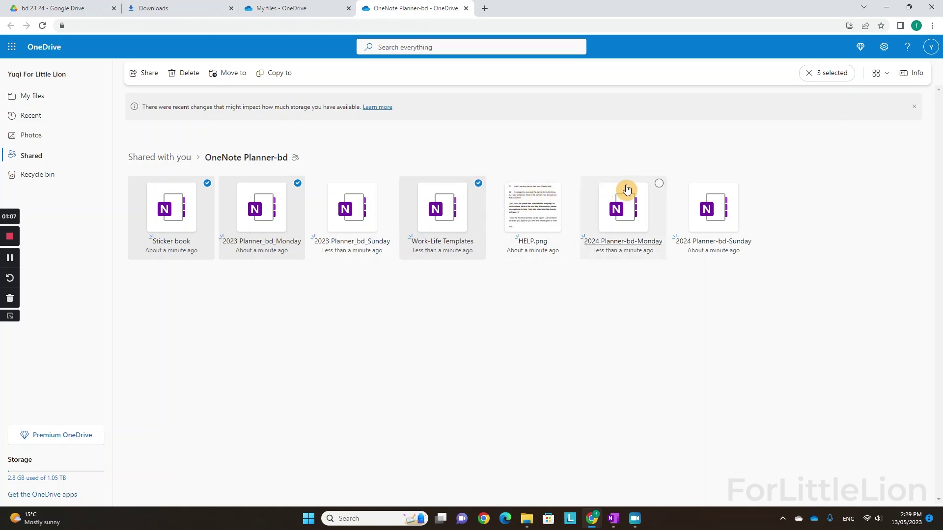
left_click(659, 184)
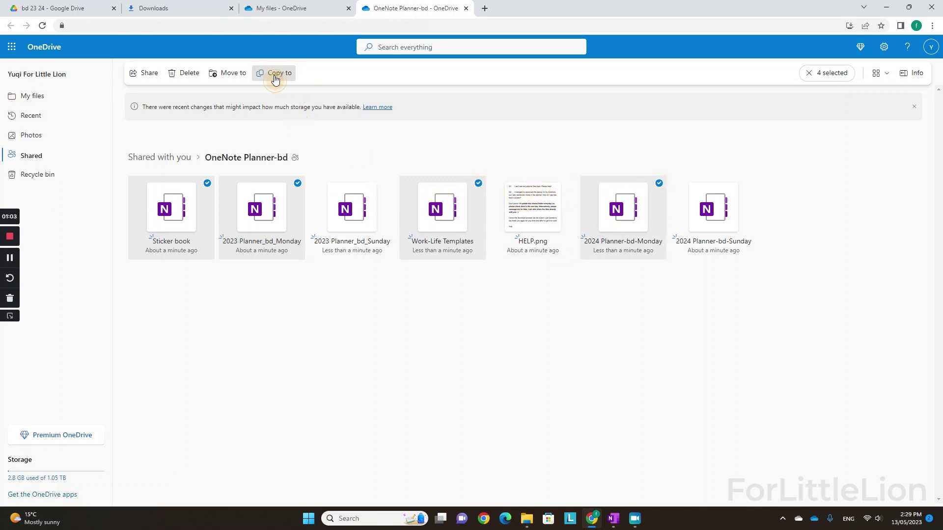
left_click(274, 75)
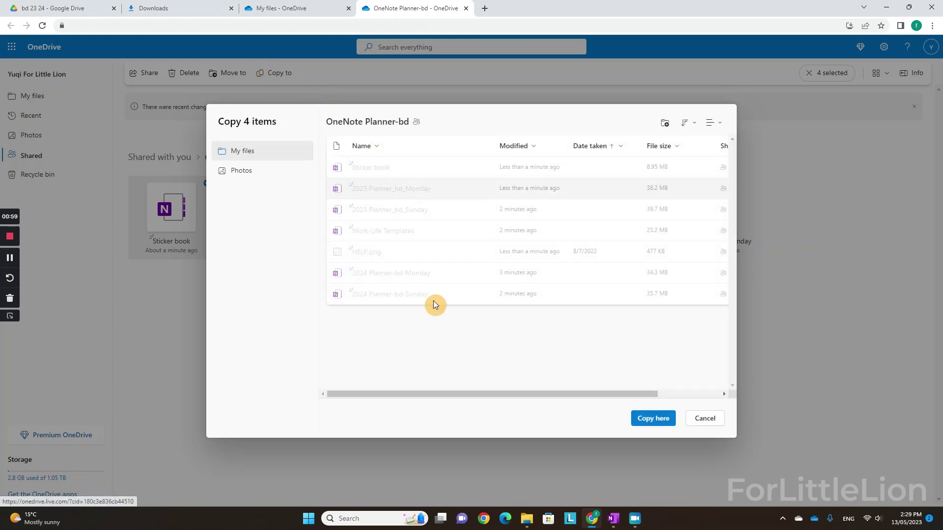
key("Escape")
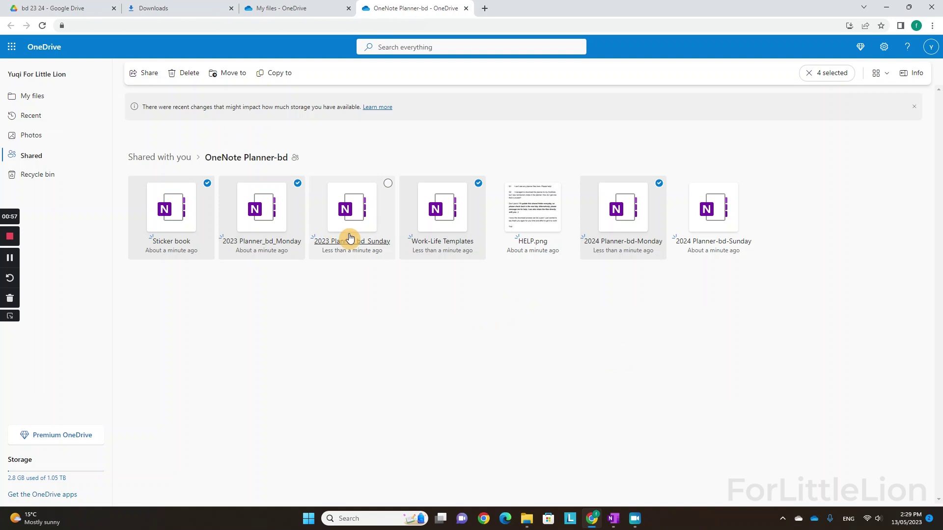
right_click(434, 207)
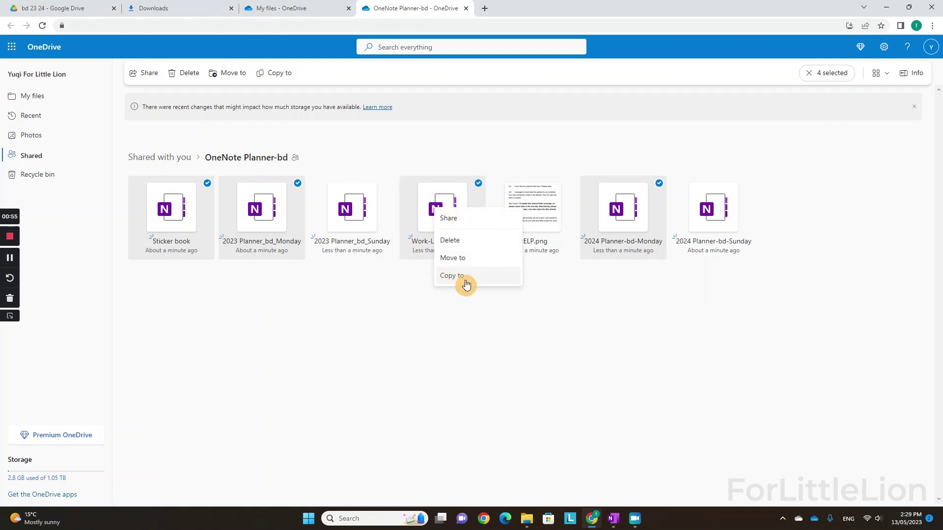
left_click(421, 315)
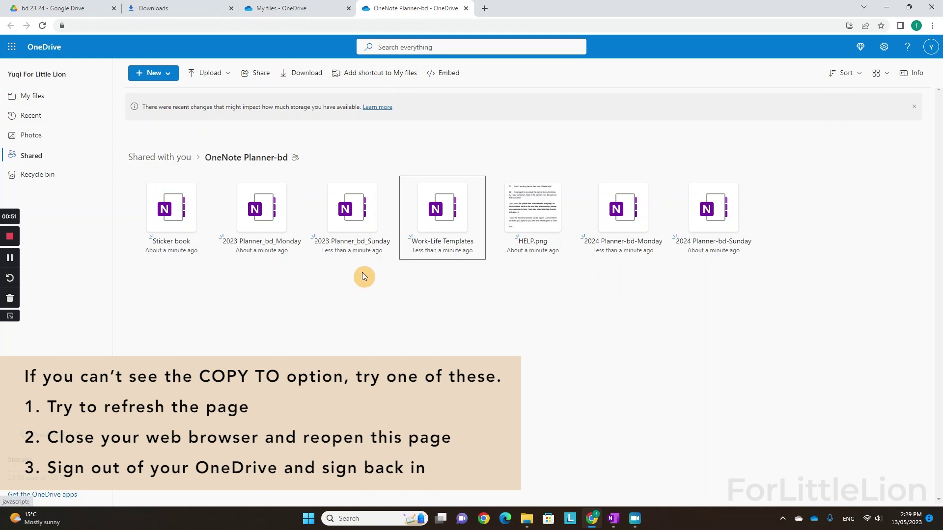
Reload OneDrive, select 2023 Planner_bd_Monday, Sticker book and Work-Life Templates with the others, and choose Copy to
left_click(41, 26)
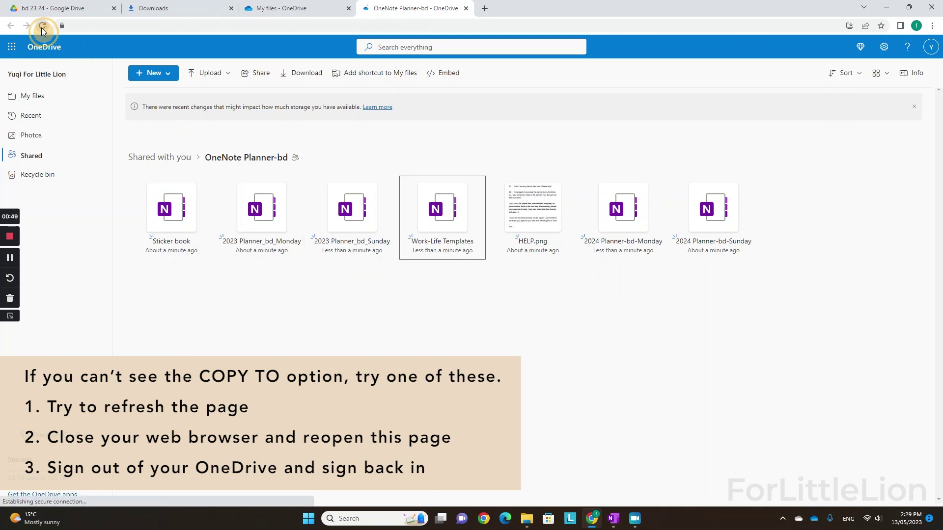
left_click(42, 25)
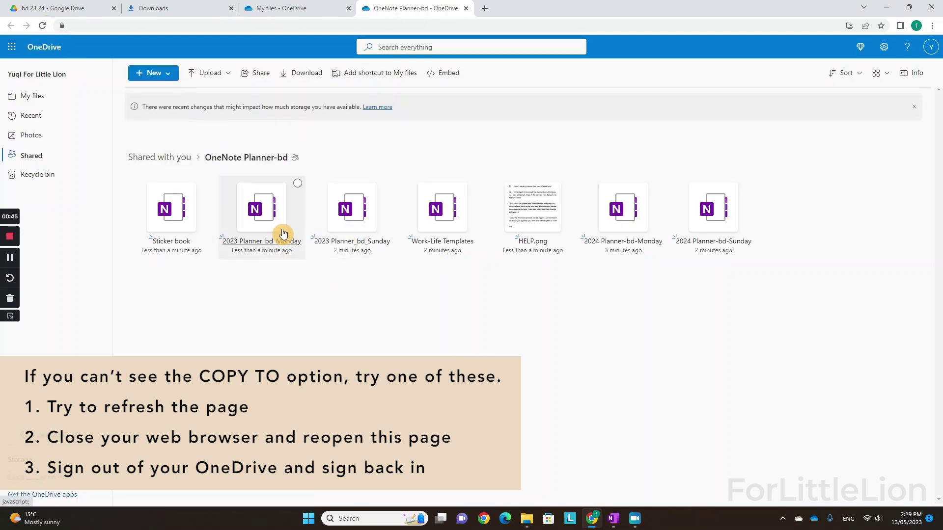
left_click(299, 184)
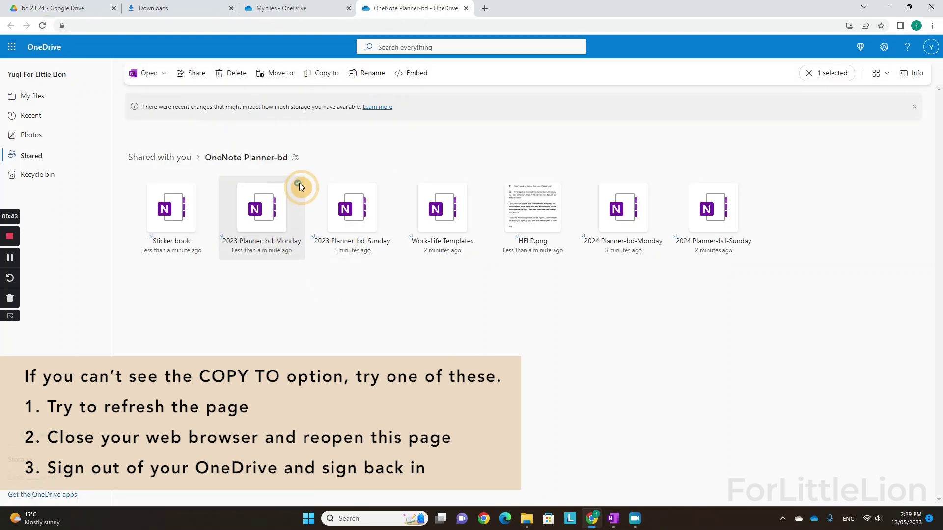
left_click(207, 184)
left_click(477, 184)
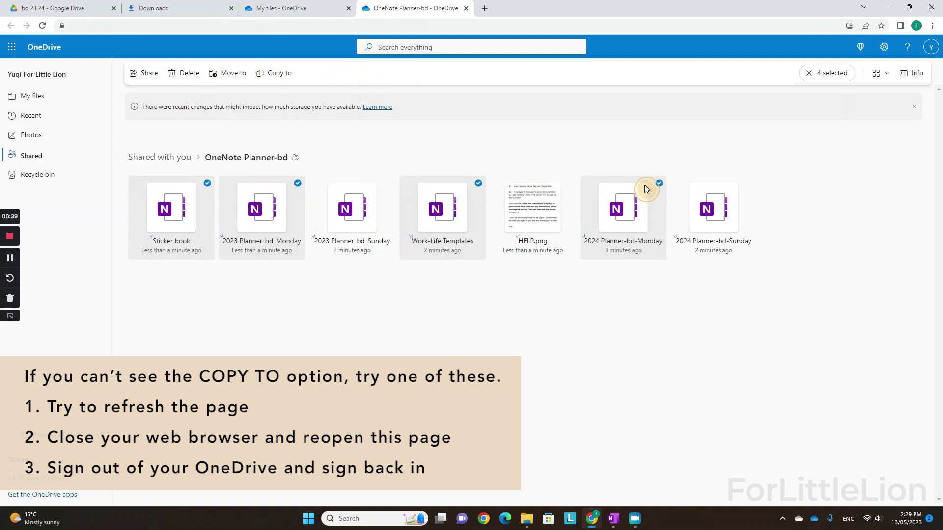
left_click(278, 74)
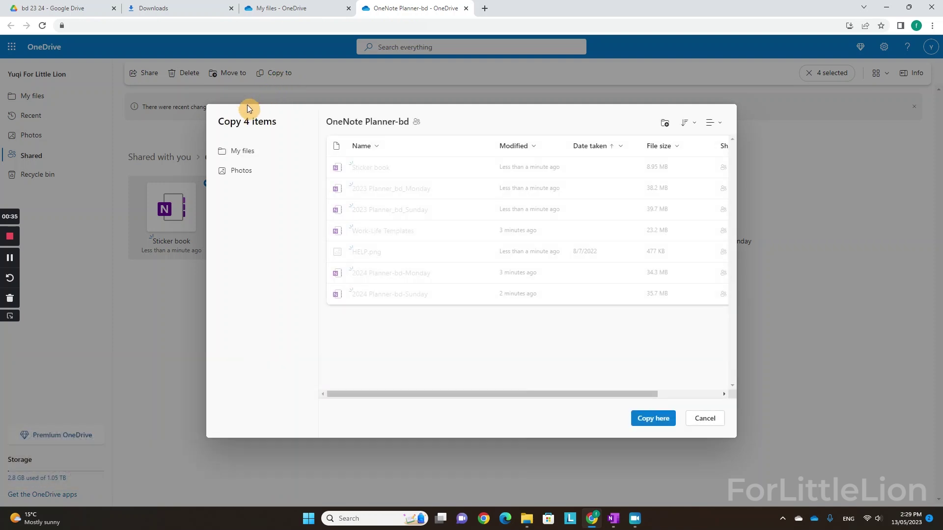
Copy the four notebooks into the Documents folder under My files
left_click(241, 151)
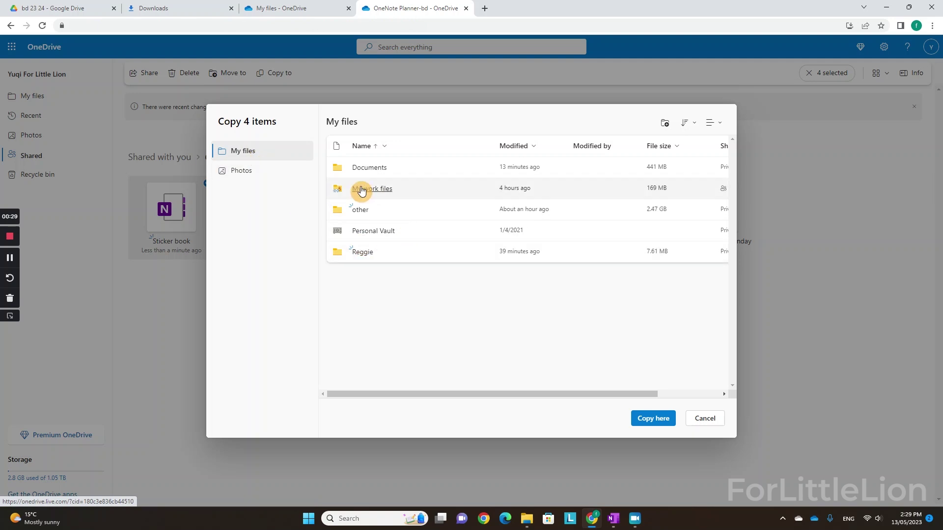
left_click(373, 168)
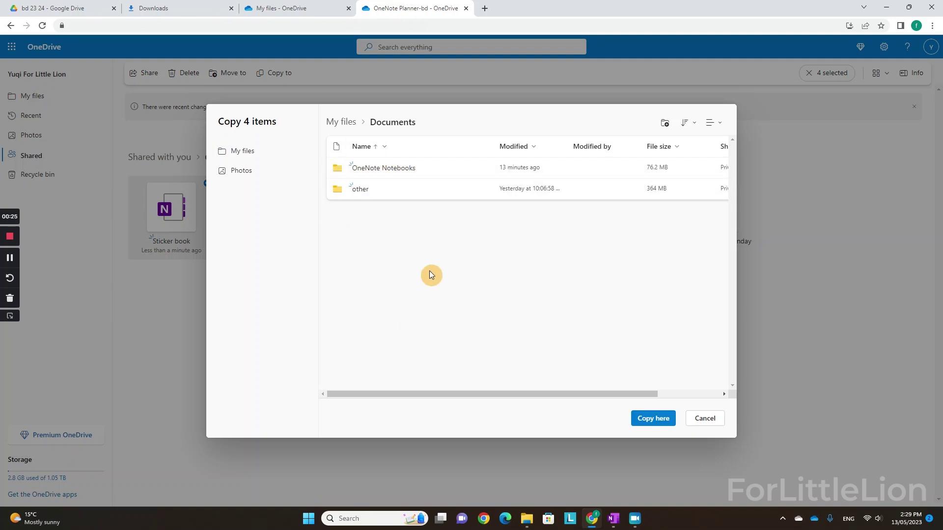
left_click(653, 419)
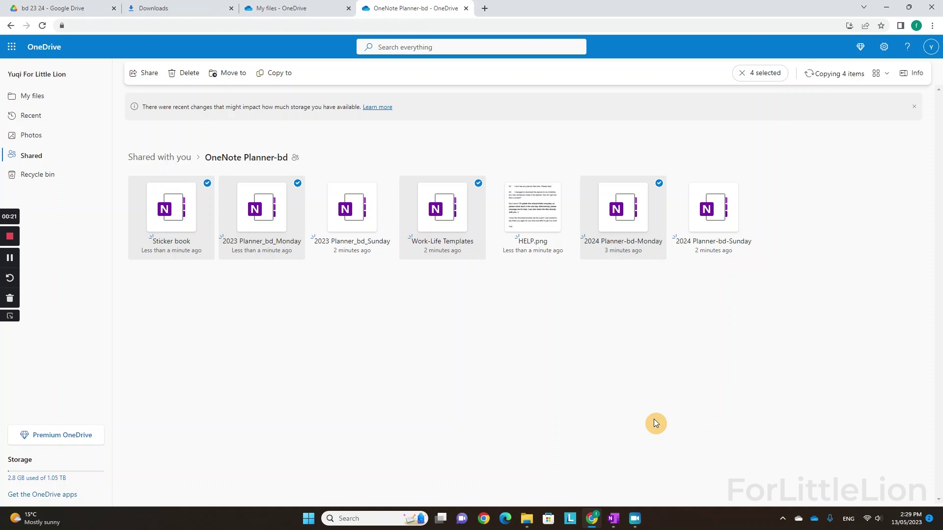
Check per-notebook copy progress, close it, and return to My files once copying completes
left_click(831, 79)
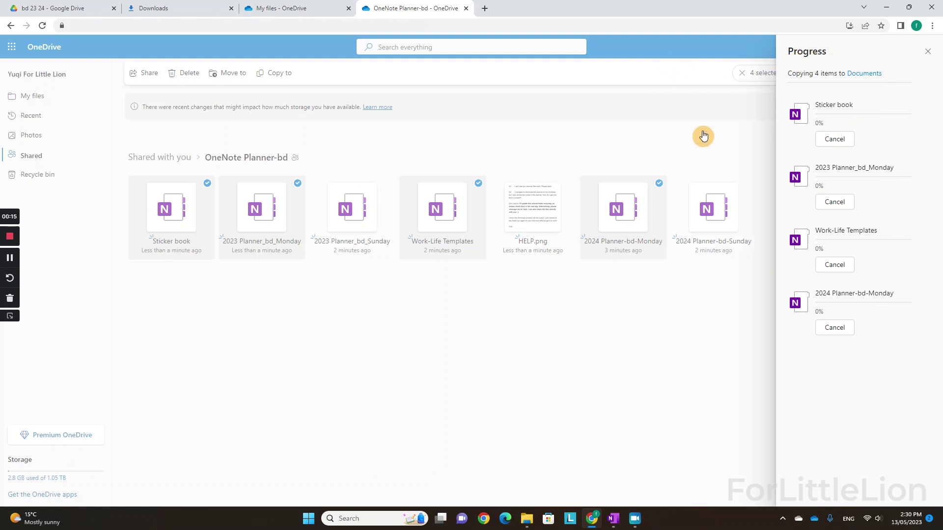
left_click(690, 152)
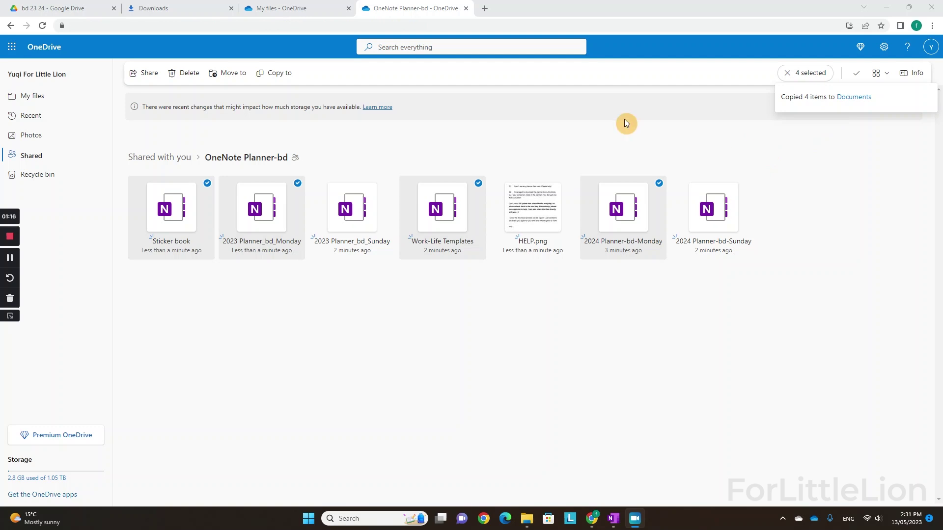
left_click(38, 99)
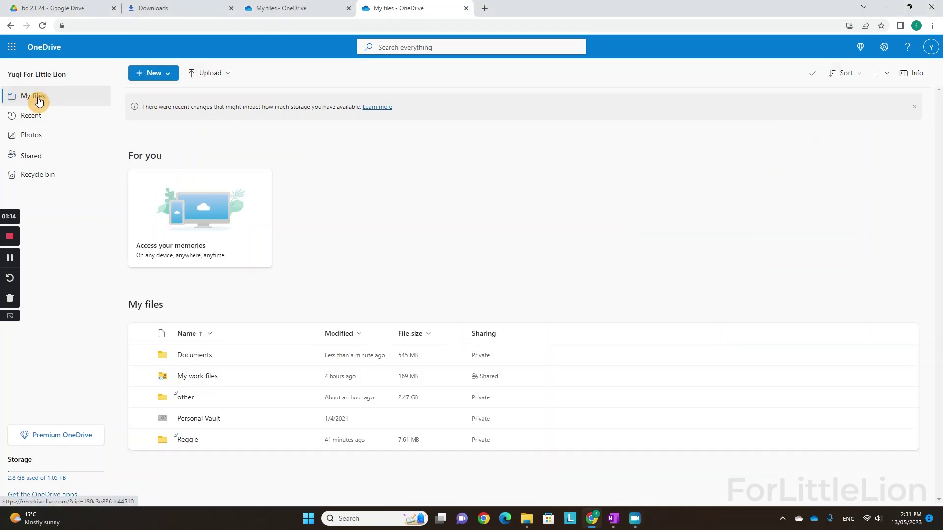
In Documents, send 2023 Planner_bd_Monday to Open in app and allow Chrome to launch it
left_click(206, 360)
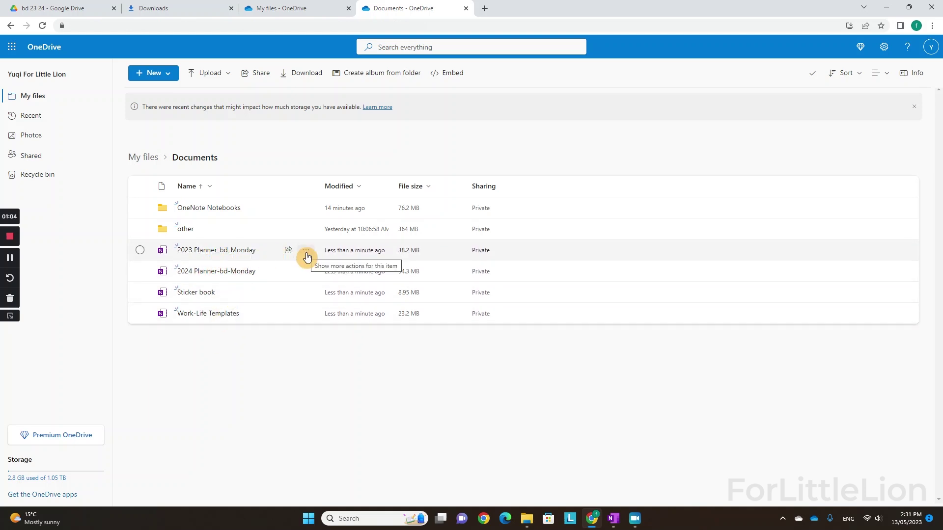
right_click(255, 251)
mouse_move(271, 264)
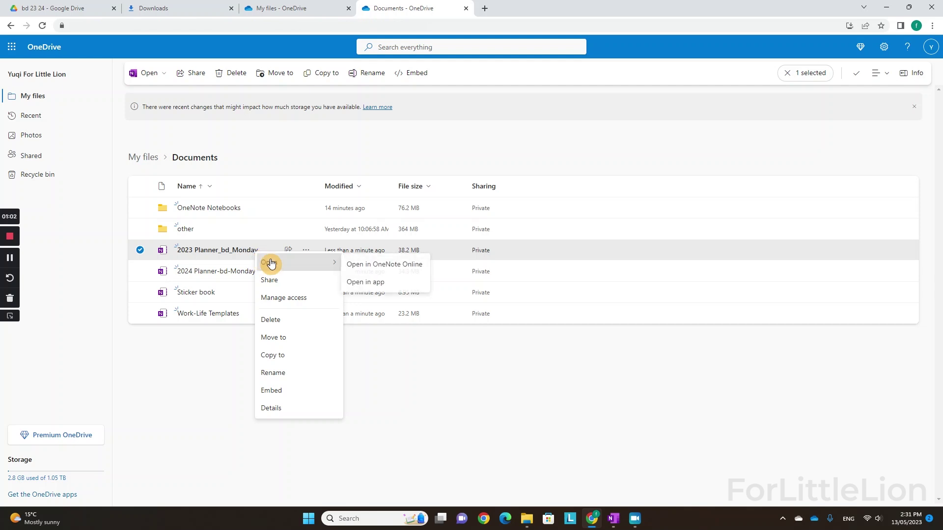
left_click(373, 283)
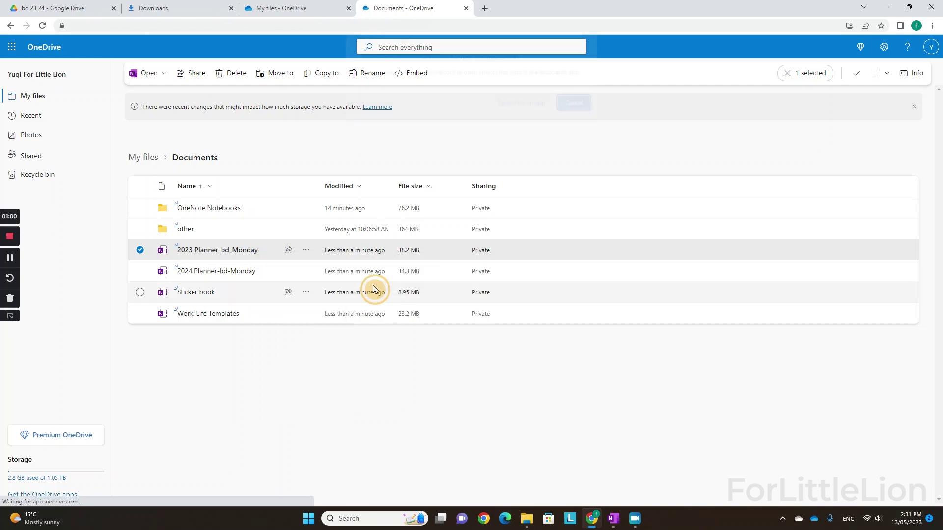
left_click(517, 108)
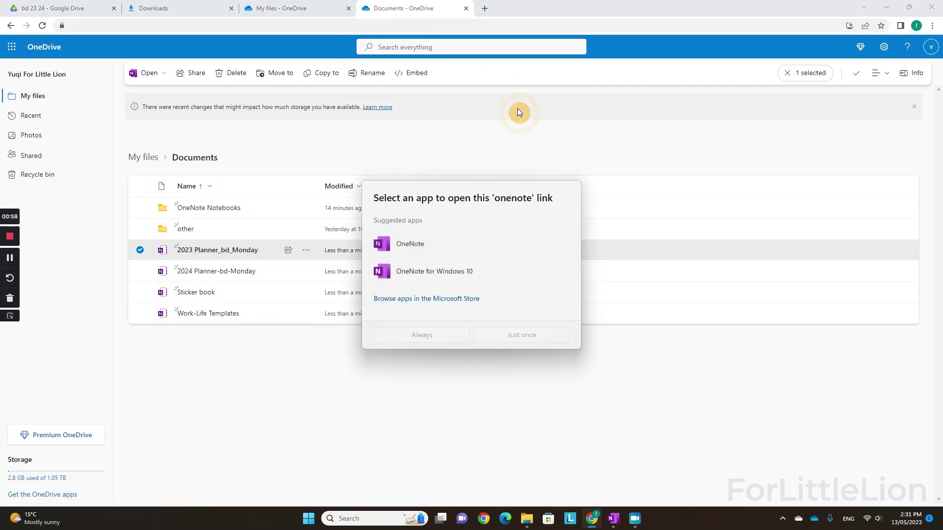
Pick OneNote in the app chooser so 2023 Planner_bd_Monday opens in desktop OneNote
left_click(456, 243)
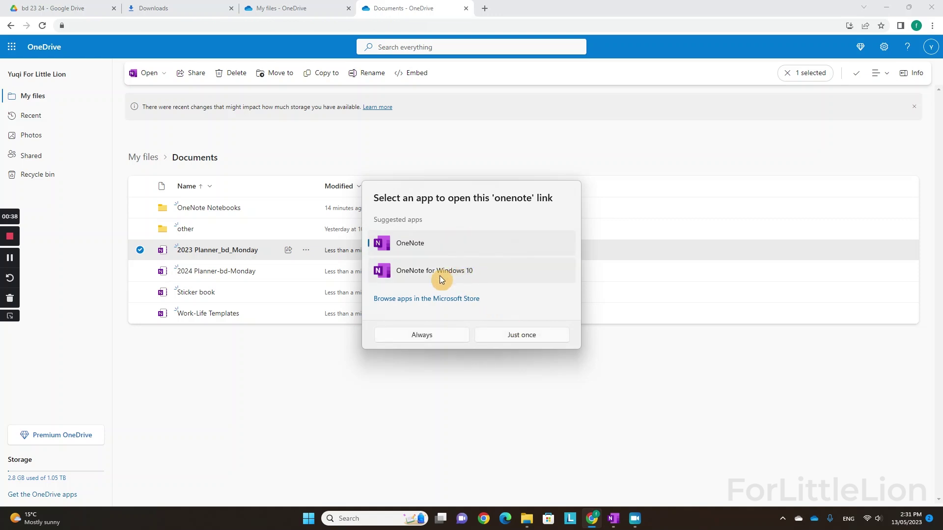
left_click(505, 278)
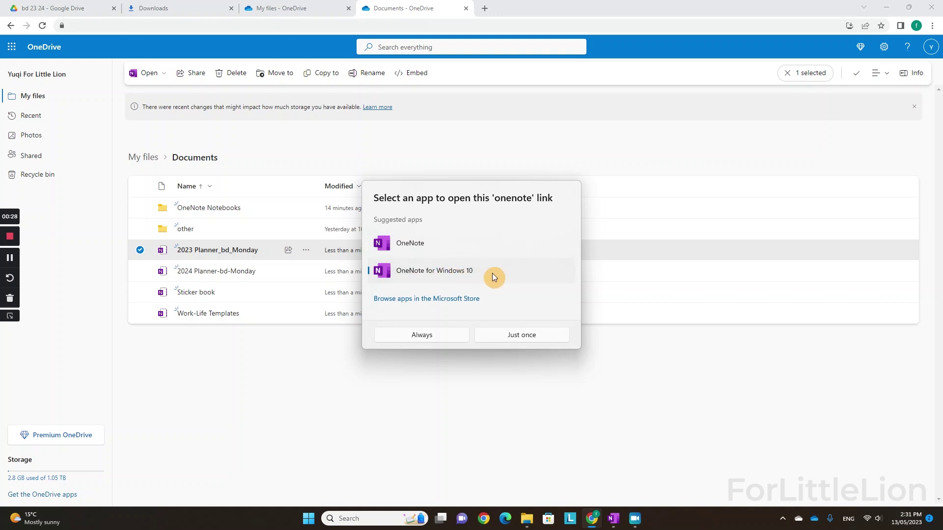
left_click(480, 249)
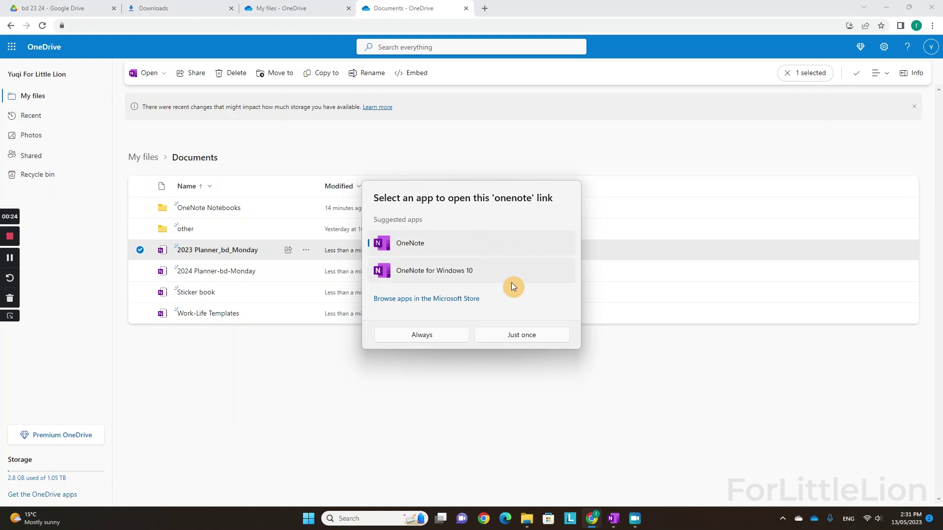
left_click(538, 341)
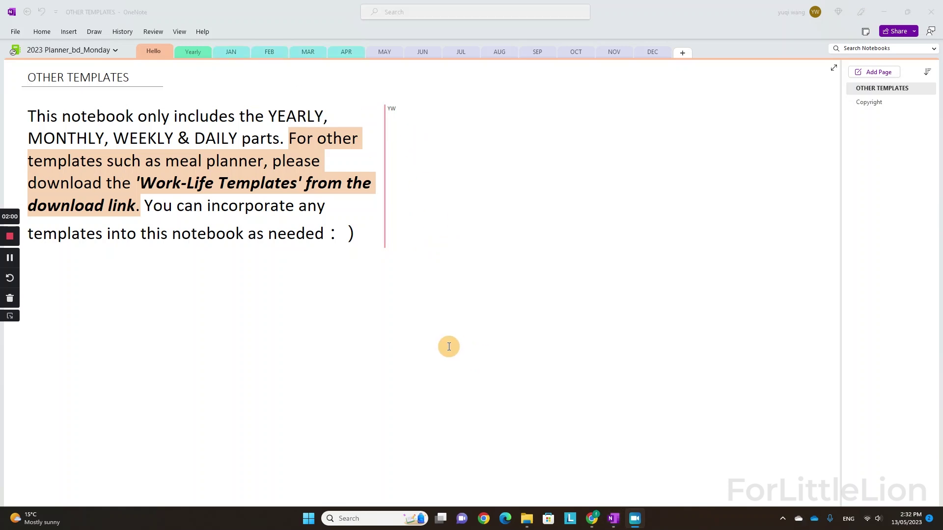
Reopen 2023 Planner_bd_Monday from OneDrive in OneNote for Windows 10, just once
left_click(590, 519)
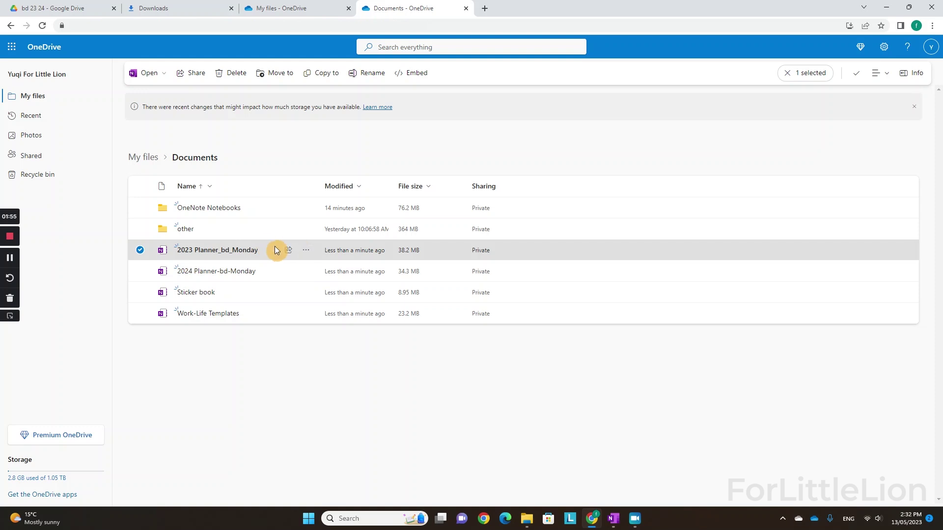
right_click(228, 249)
mouse_move(248, 258)
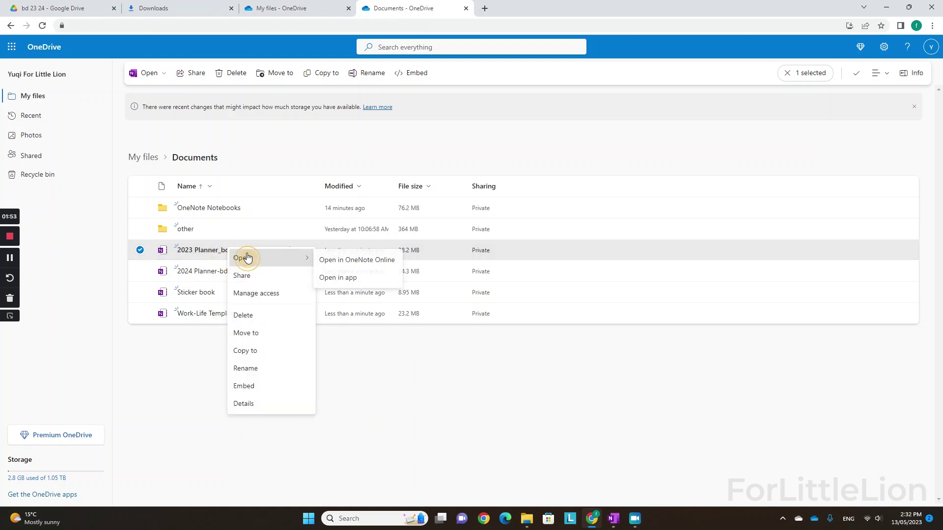
left_click(332, 280)
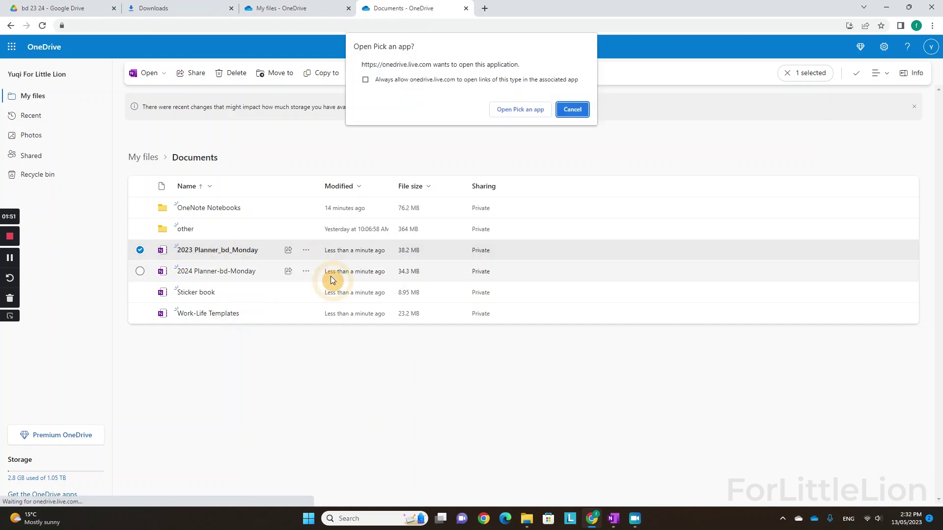
left_click(505, 114)
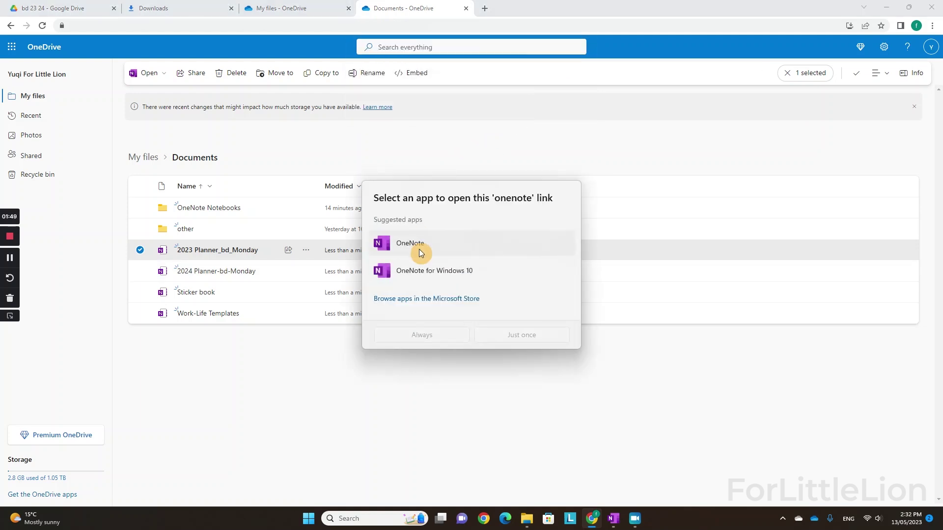
left_click(448, 274)
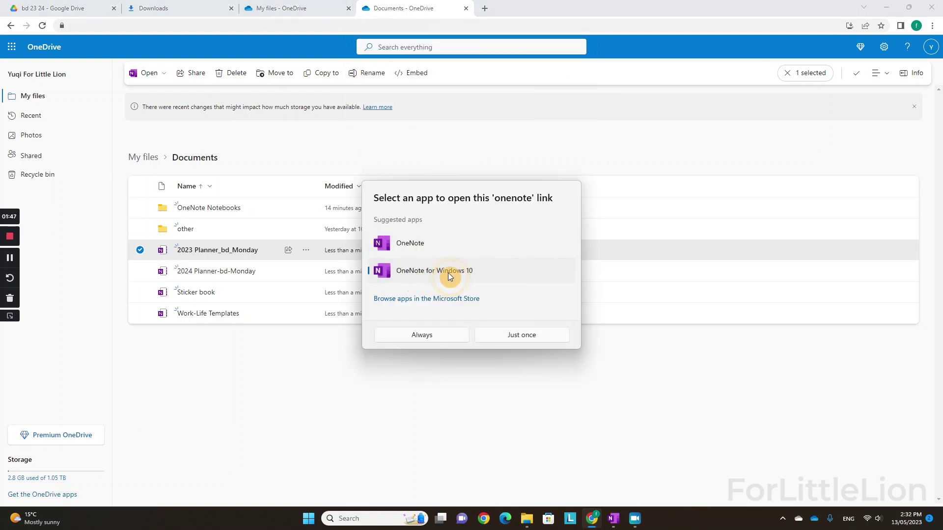
left_click(511, 339)
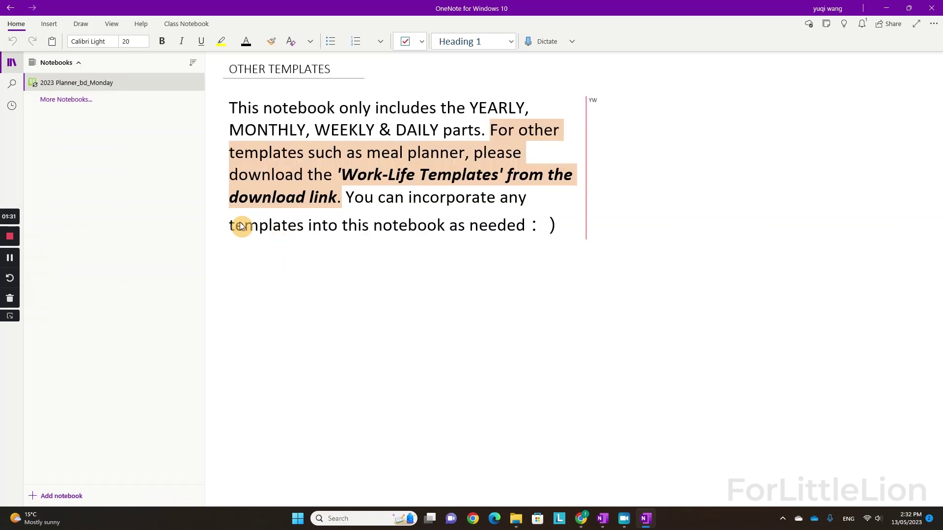
In OneNote for Windows 10, open the planner's Yearly section, then its JAN page
left_click(75, 82)
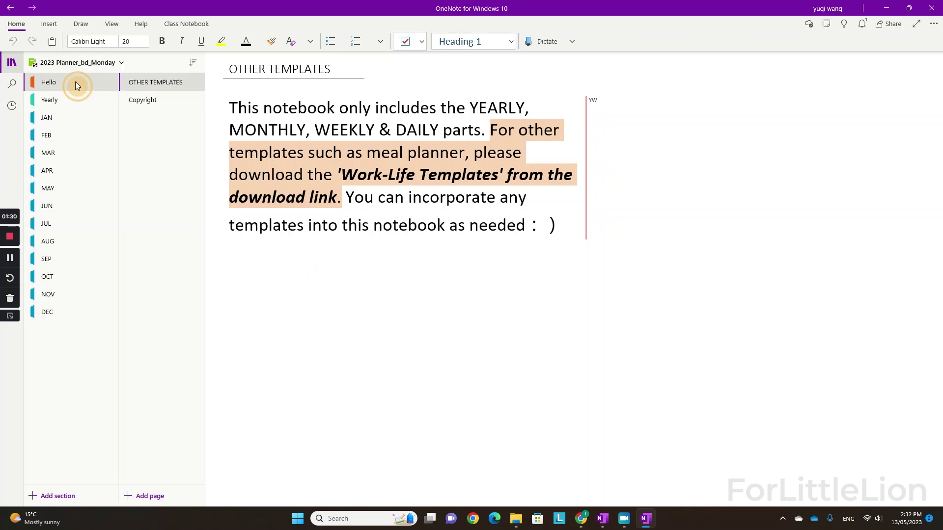
left_click(58, 105)
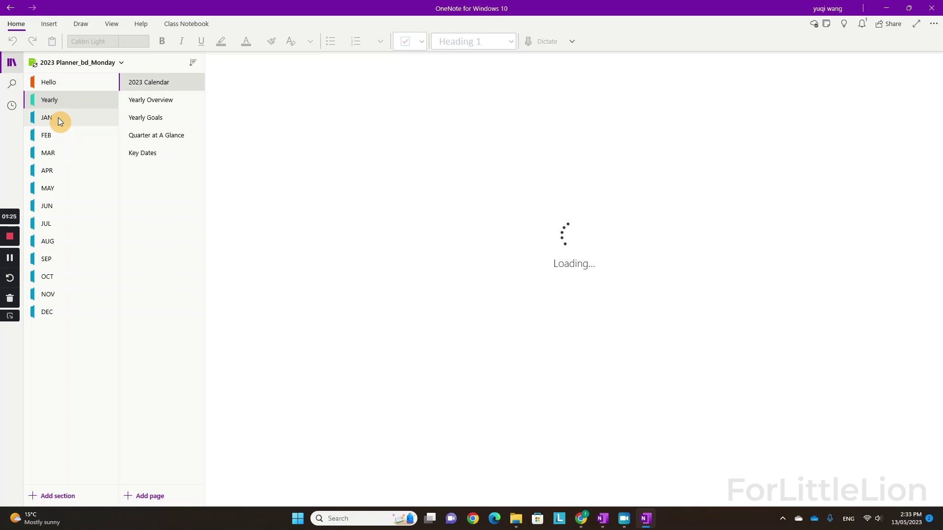
left_click(59, 121)
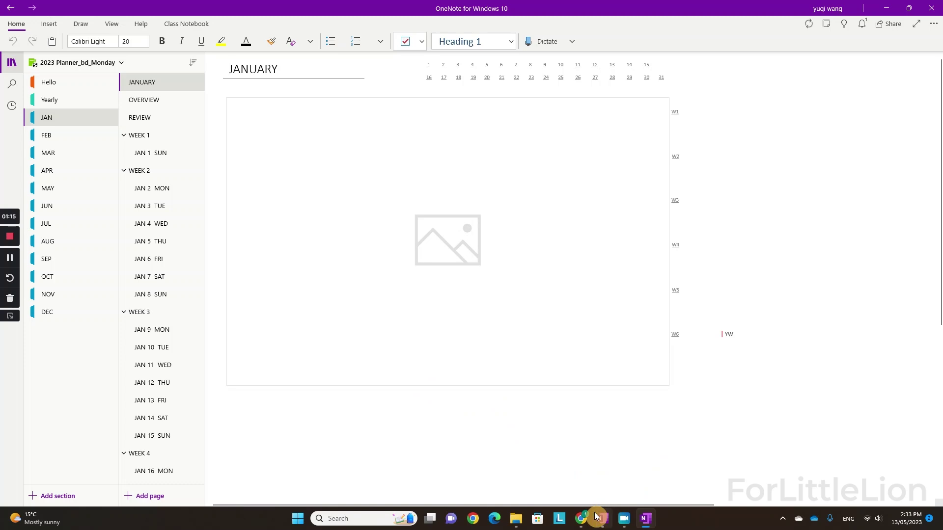
In desktop OneNote, open the Yearly 2023 Calendar page, then the JANUARY page
left_click(605, 524)
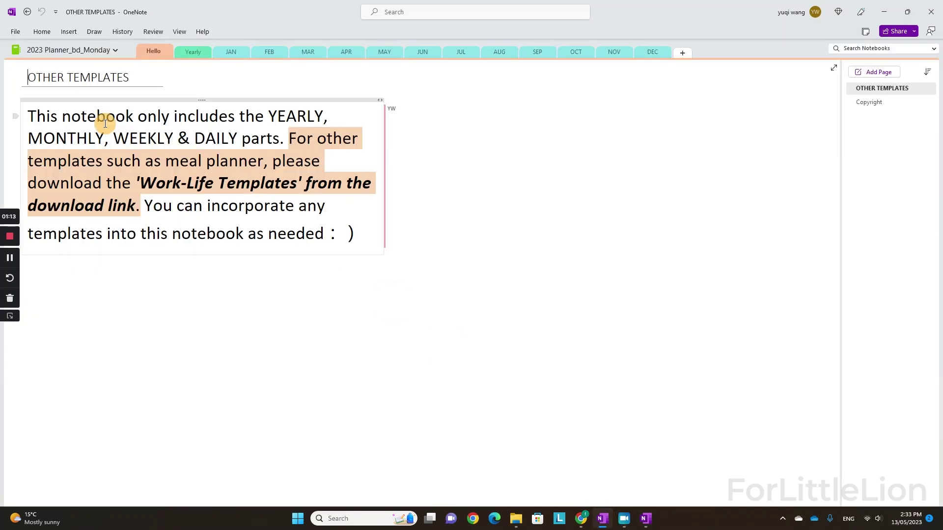
left_click(202, 52)
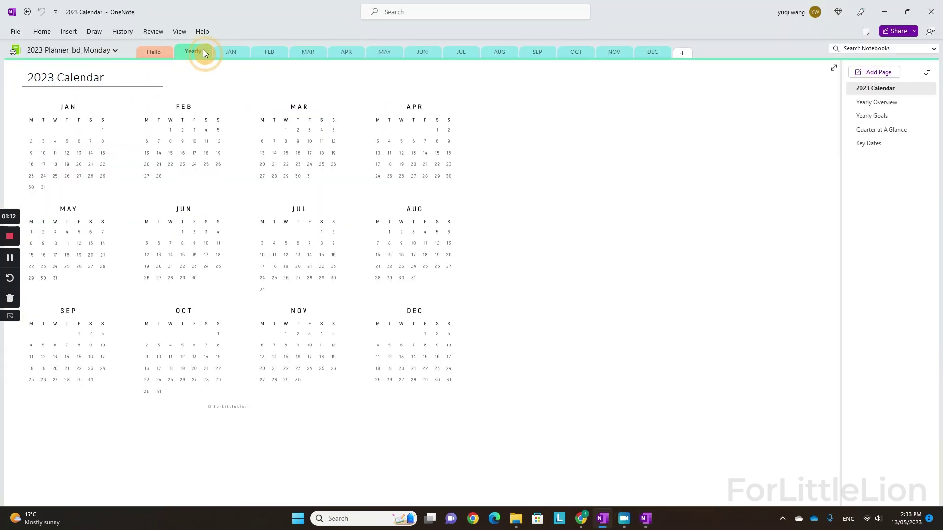
left_click(233, 55)
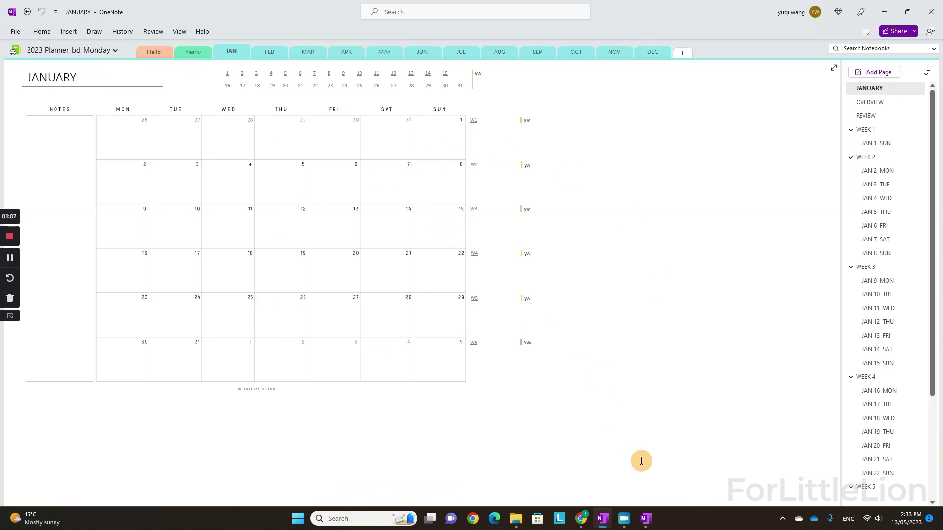
Hide the author initials in desktop OneNote with History > Hide Authors
left_click(645, 518)
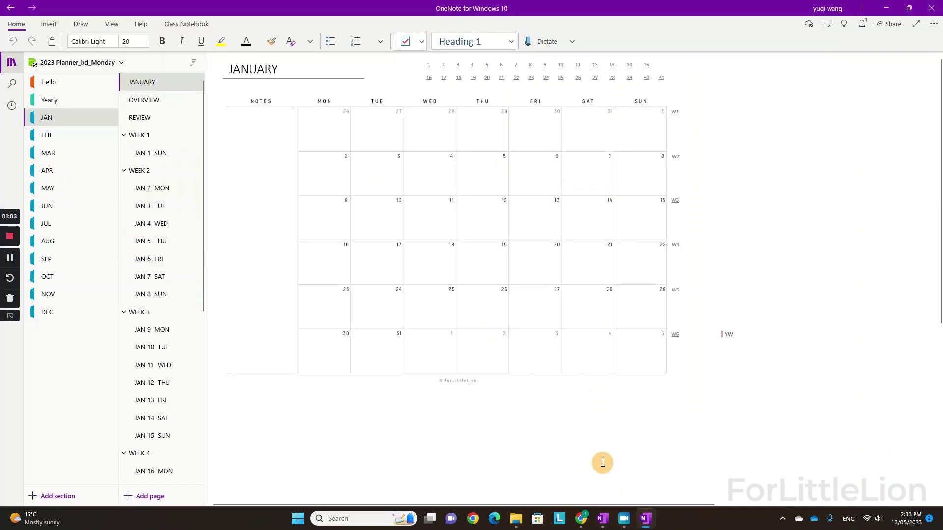
left_click(604, 522)
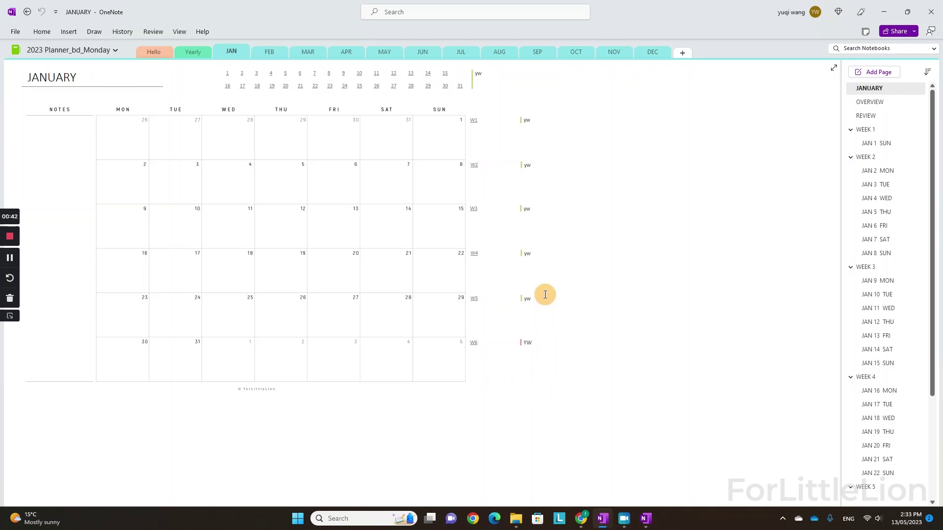
left_click(122, 31)
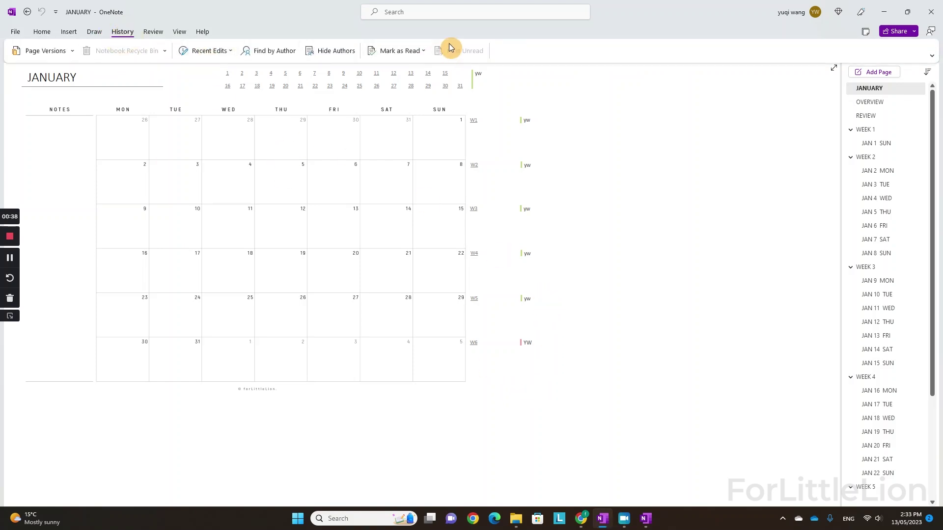
left_click(328, 51)
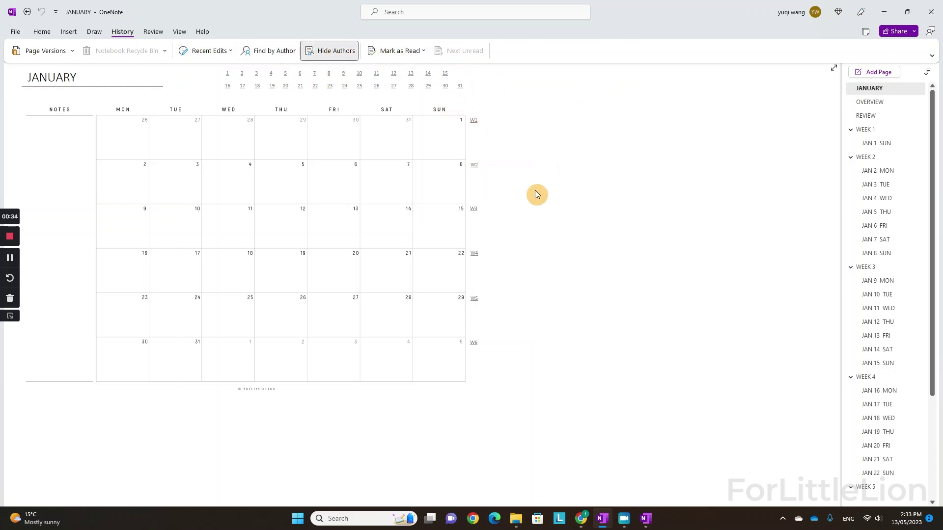
Hide the author initials on the January page in OneNote for Windows 10 via View
left_click(646, 518)
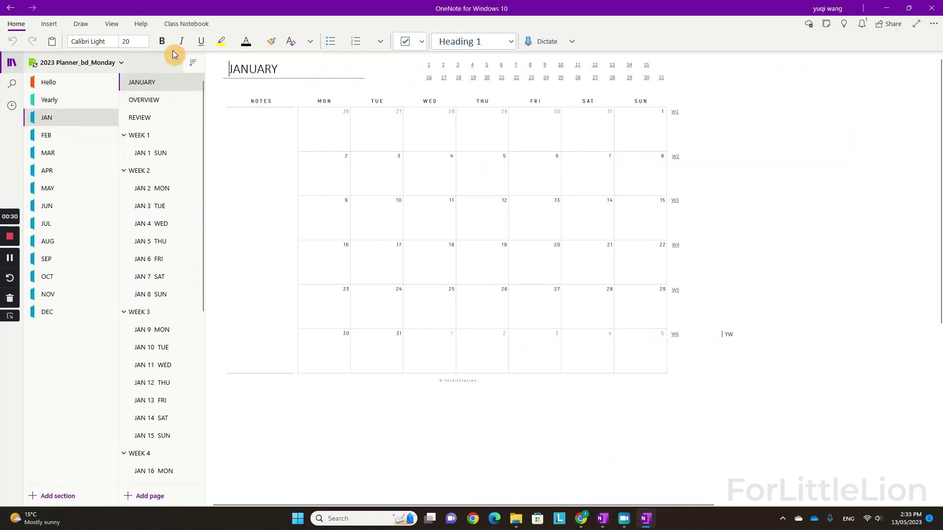
left_click(111, 25)
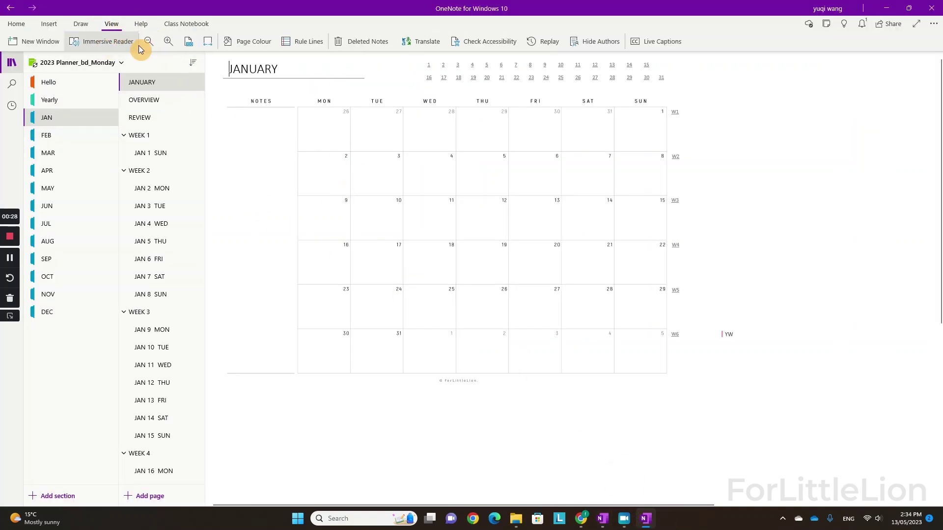
left_click(598, 44)
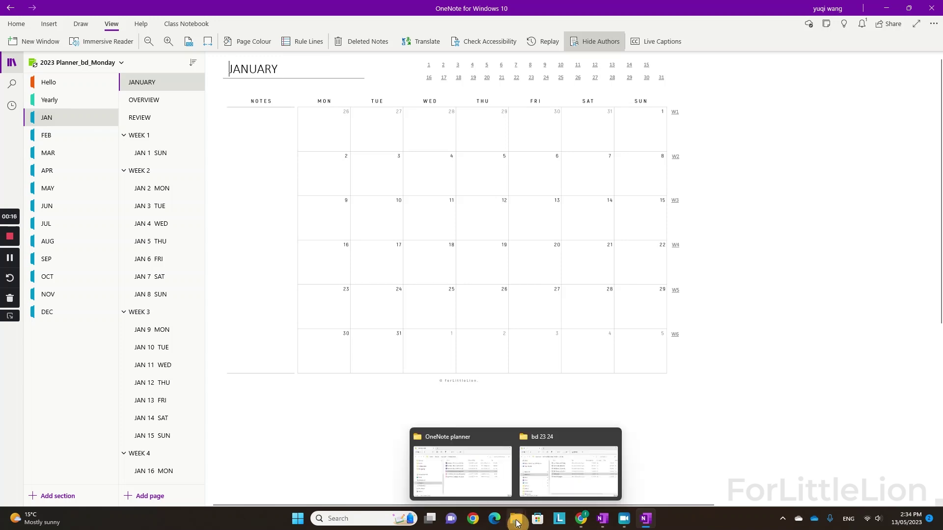
left_click(582, 518)
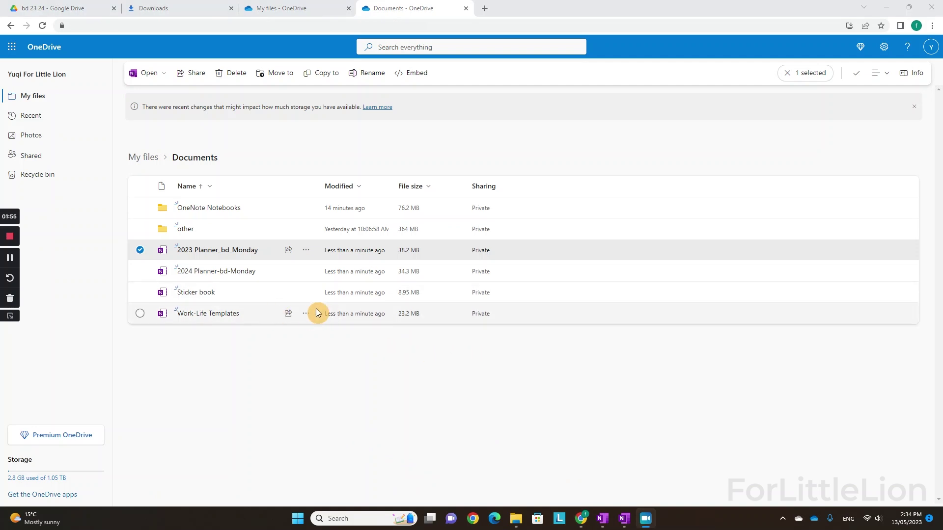
Open Work-Life Templates from Documents in OneNote for Windows 10, just once
left_click(255, 317)
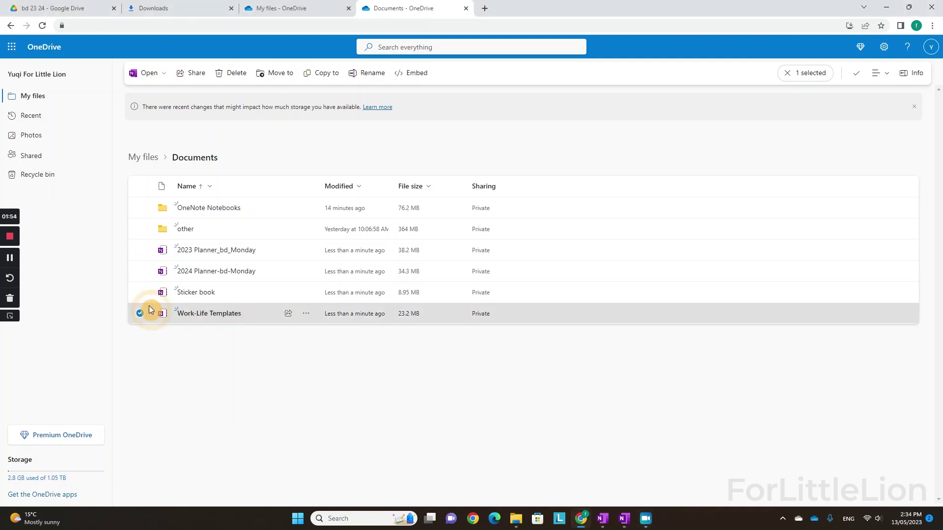
right_click(225, 317)
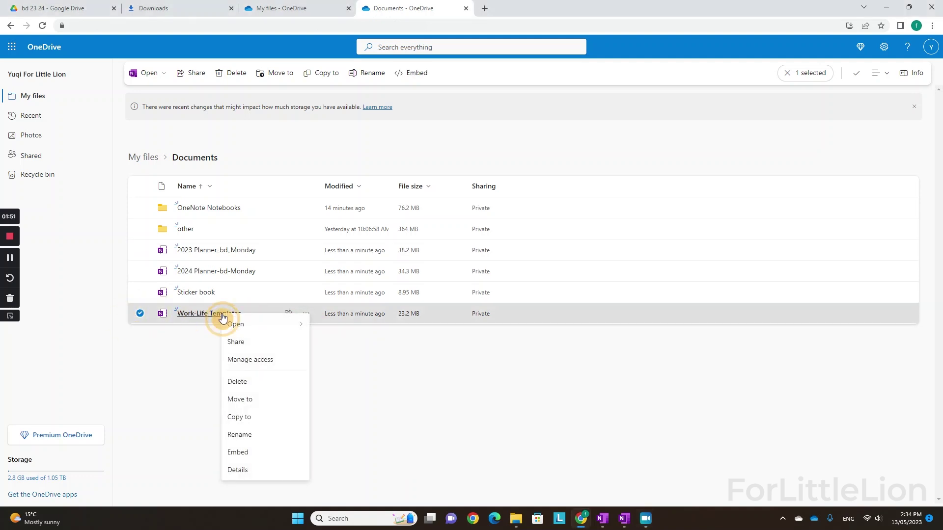
mouse_move(262, 328)
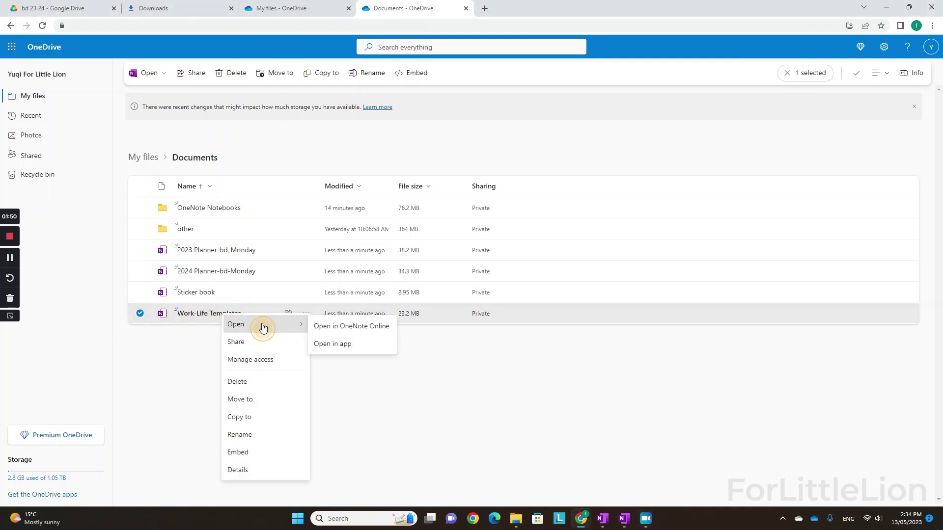
left_click(339, 344)
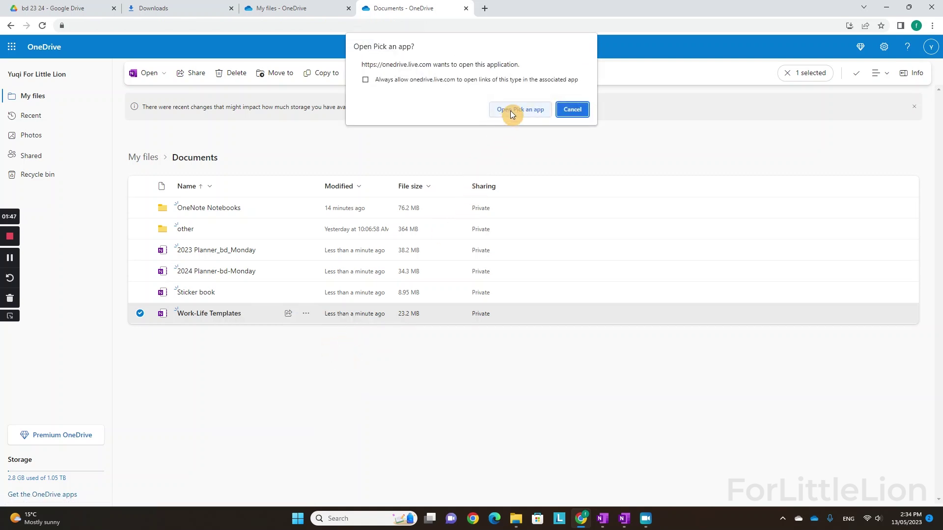
left_click(511, 110)
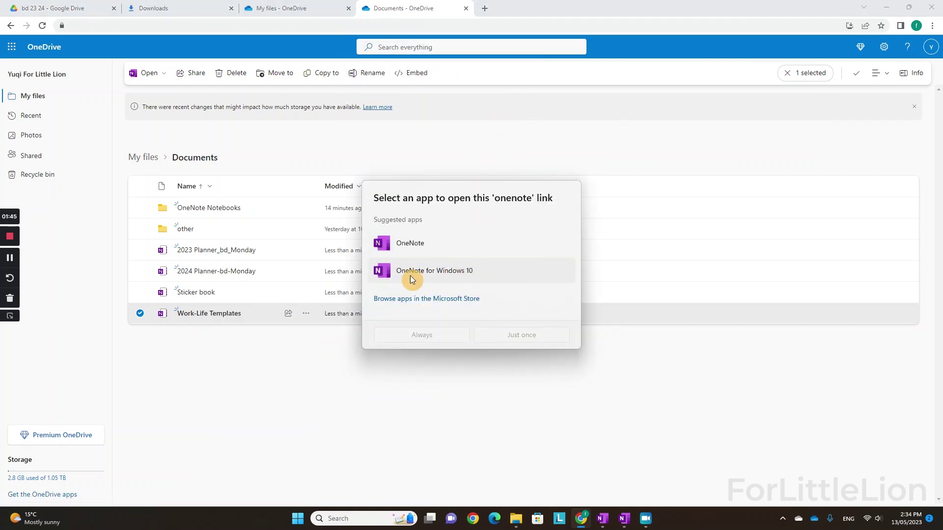
left_click(438, 272)
left_click(513, 335)
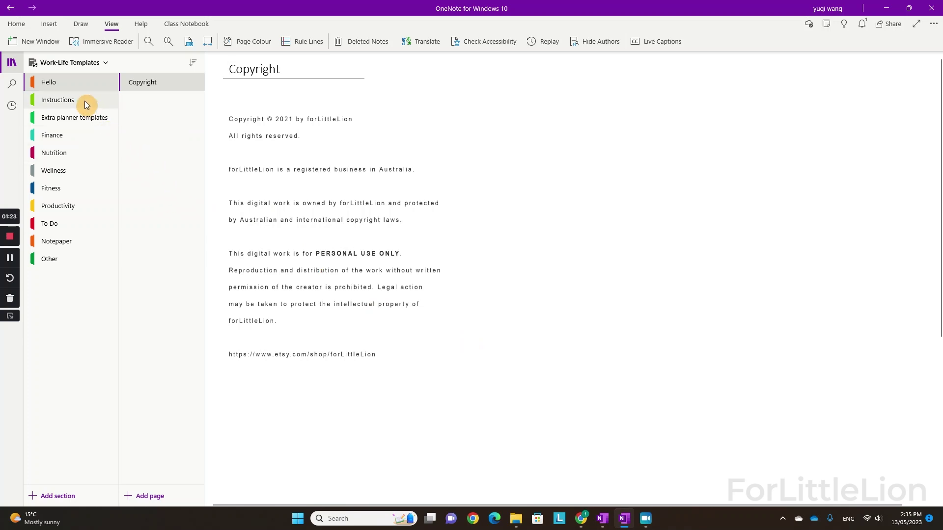
Read the Instructions section's Copy entire page and Copy template picture pages, then return to OneDrive
left_click(80, 120)
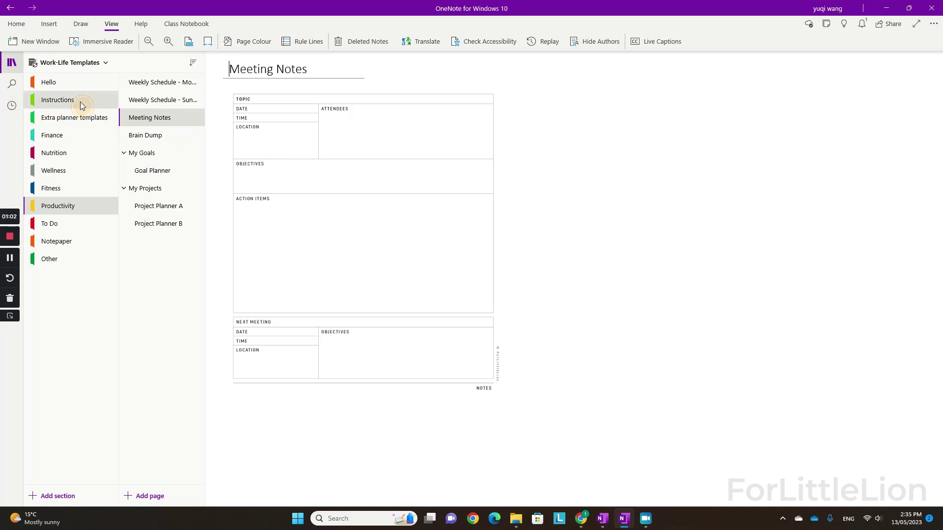
left_click(82, 104)
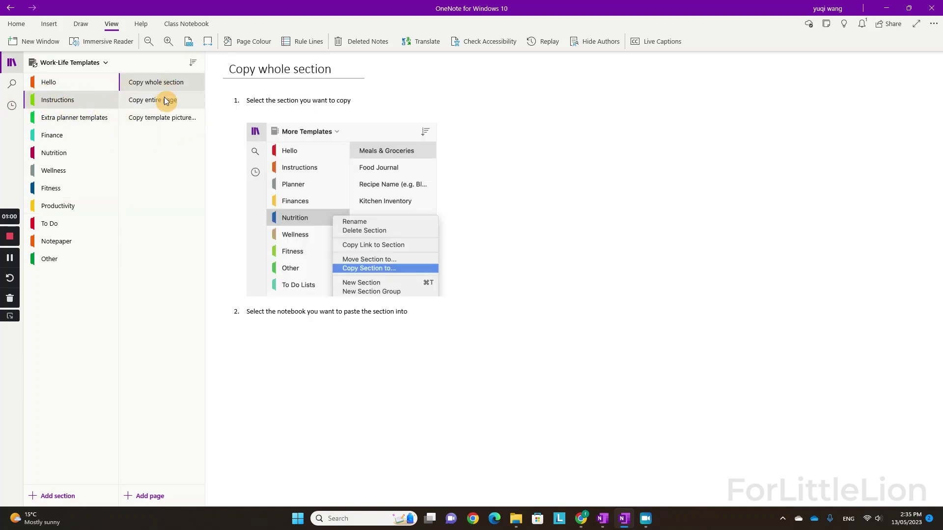
left_click(150, 101)
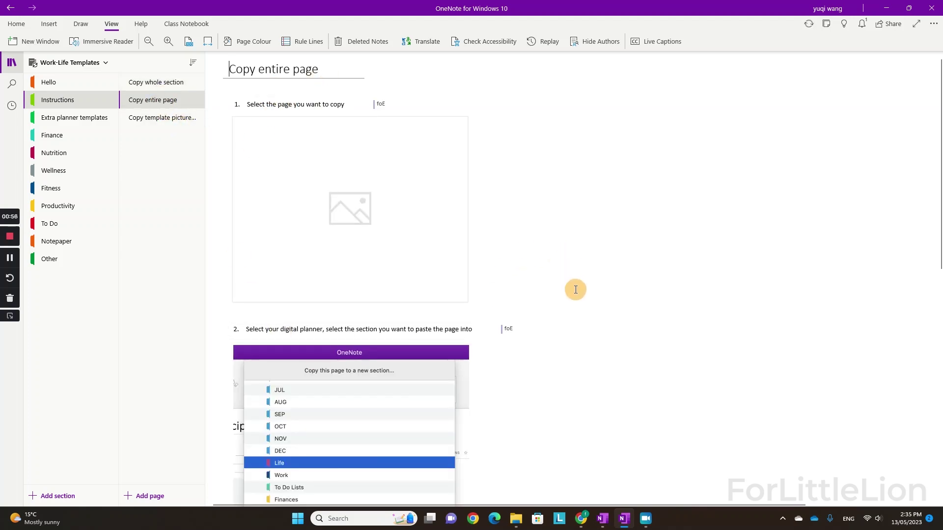
scroll(574, 309, "down", 3)
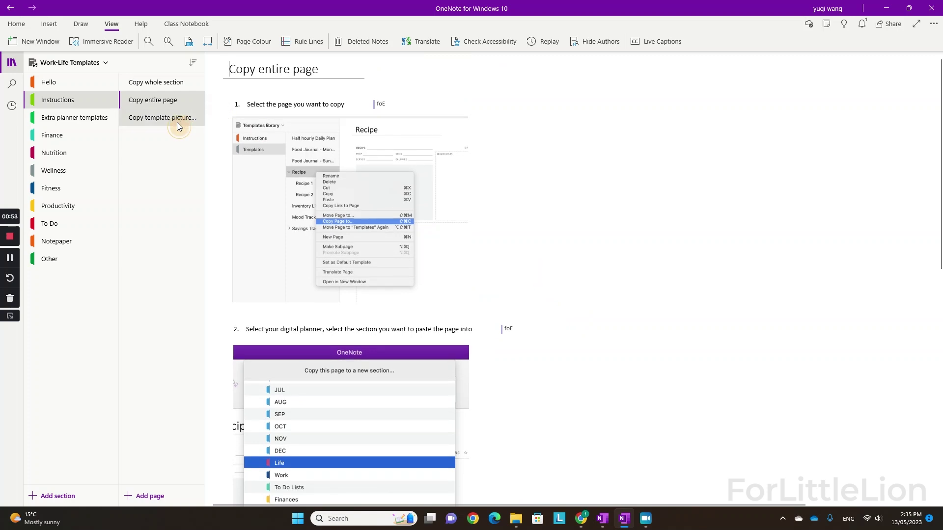
left_click(176, 120)
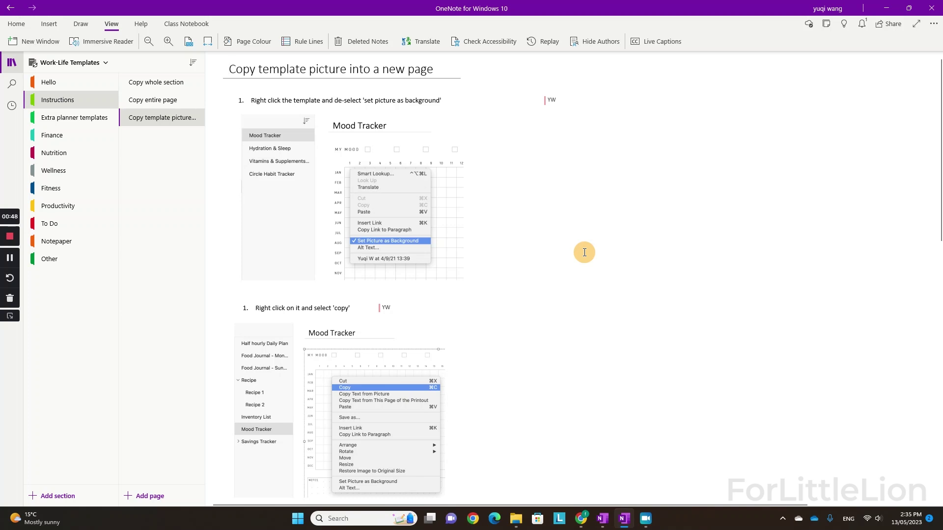
left_click(581, 518)
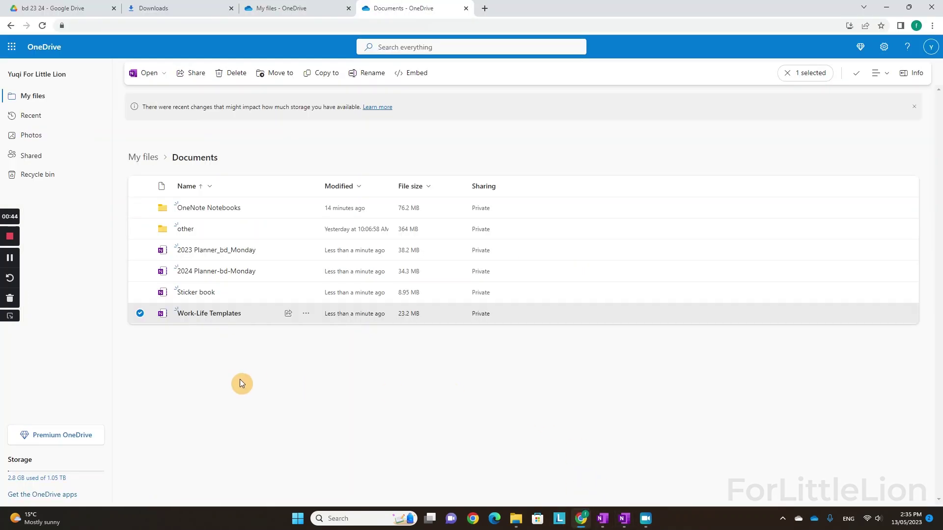
Open the Sticker book notebook in OneNote for Windows 10, just this once
left_click(227, 292)
right_click(227, 293)
mouse_move(244, 303)
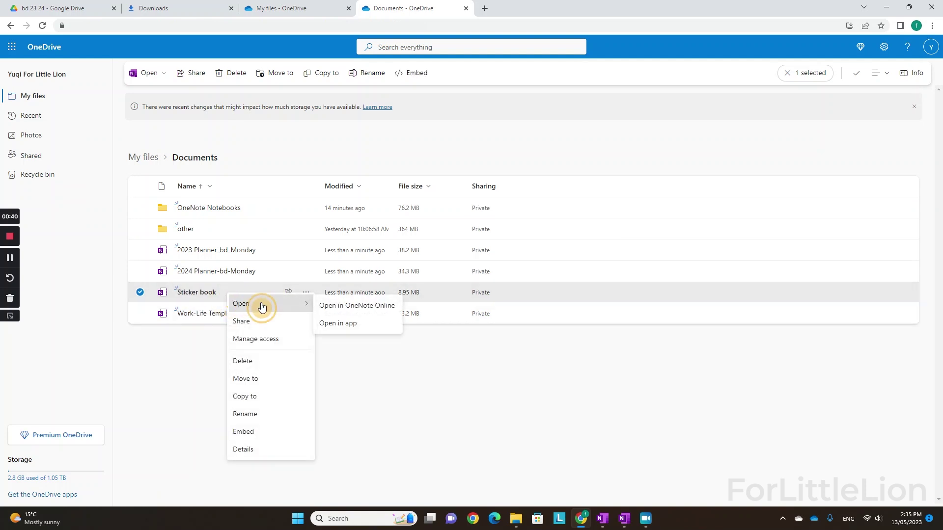
left_click(345, 325)
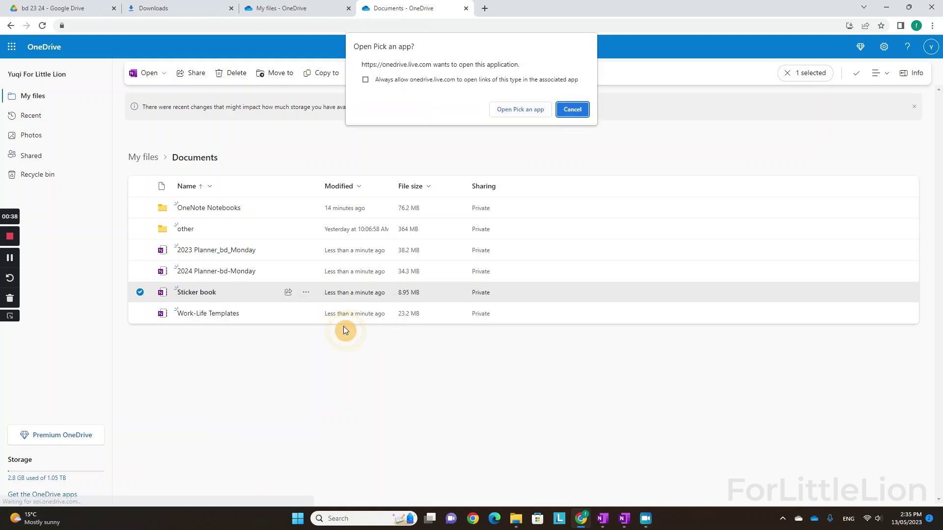
left_click(514, 111)
left_click(429, 270)
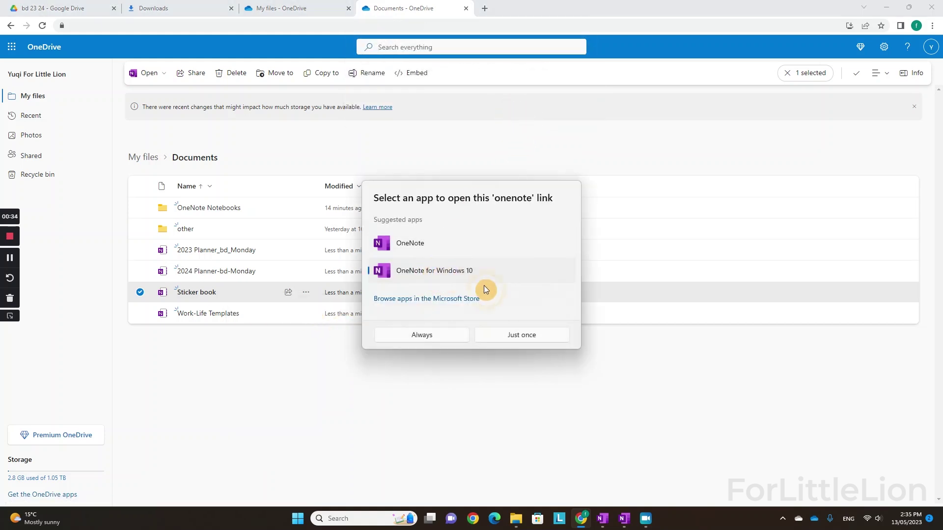
left_click(519, 336)
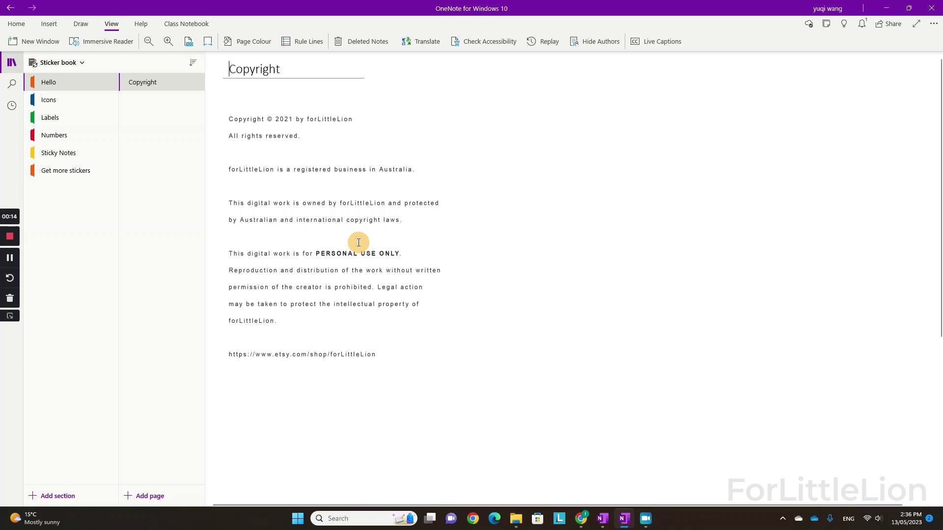
Switch to the Icons section of the Sticker book notebook
left_click(89, 105)
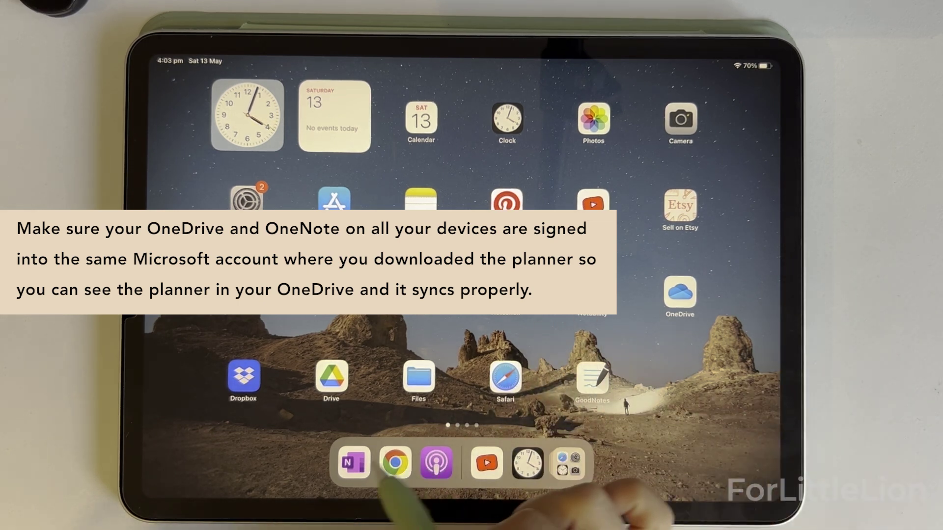
Launch OneNote on the iPad and browse More Notebooks to OneDrive - Personal > Documents
left_click(353, 462)
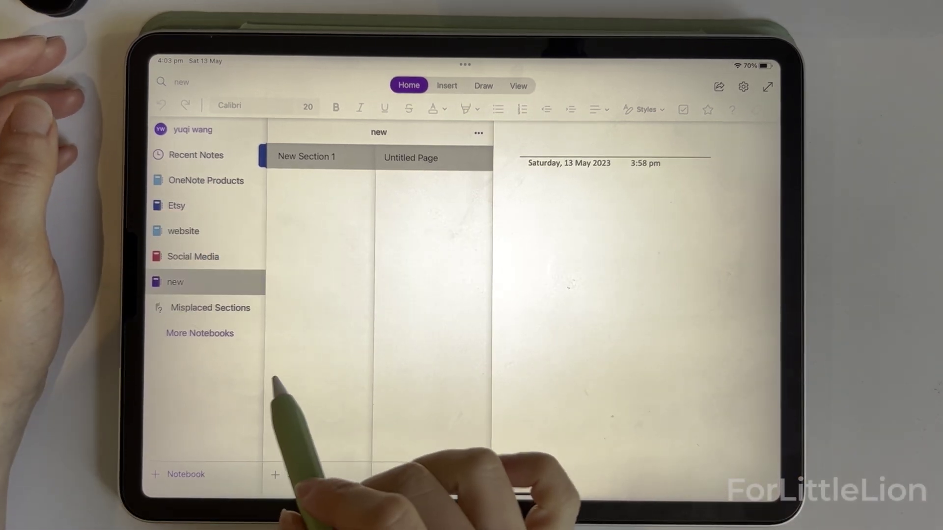
left_click(199, 333)
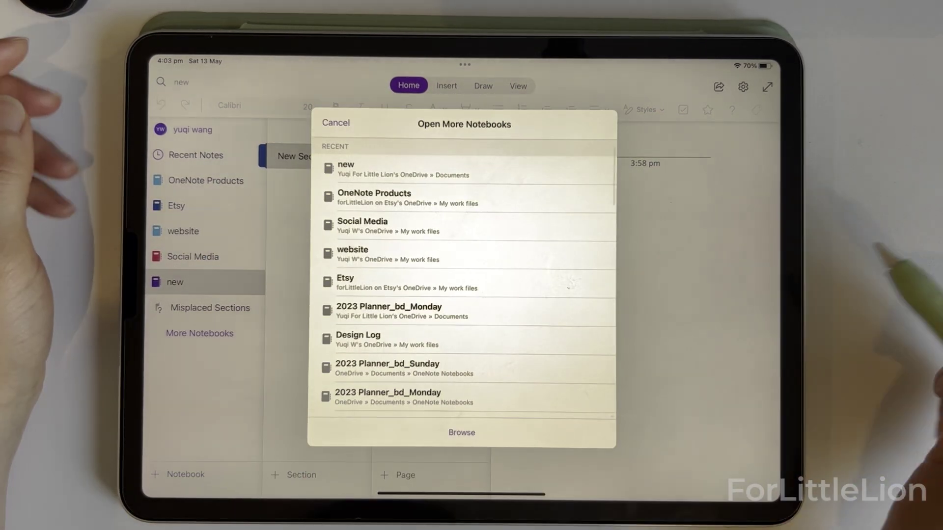
left_click(461, 433)
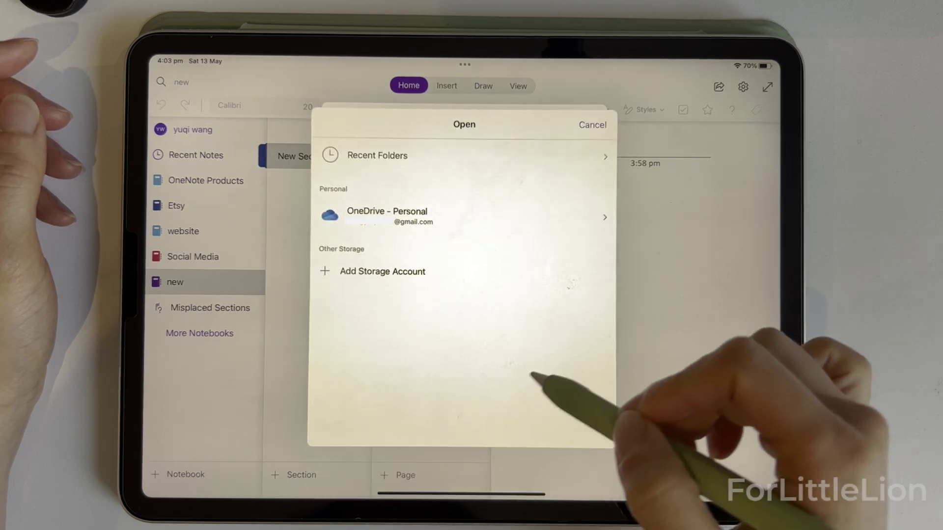
left_click(431, 216)
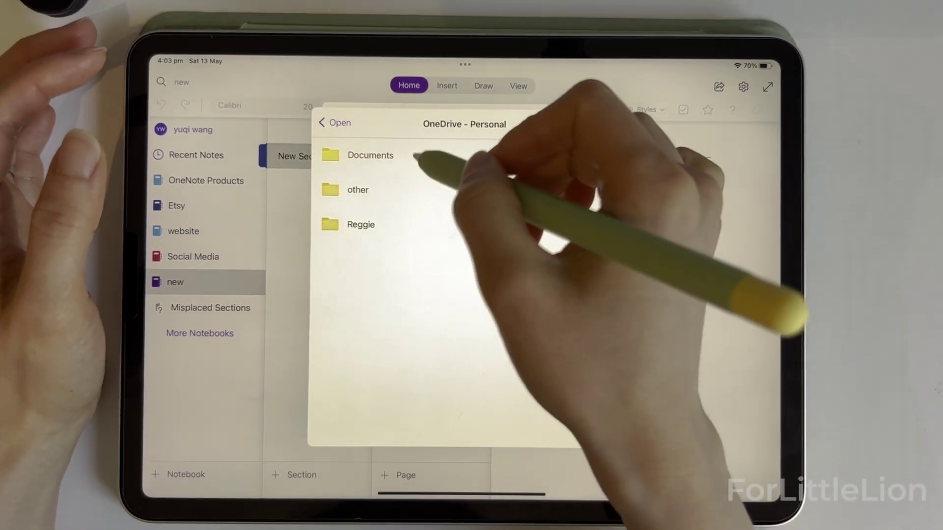
left_click(448, 156)
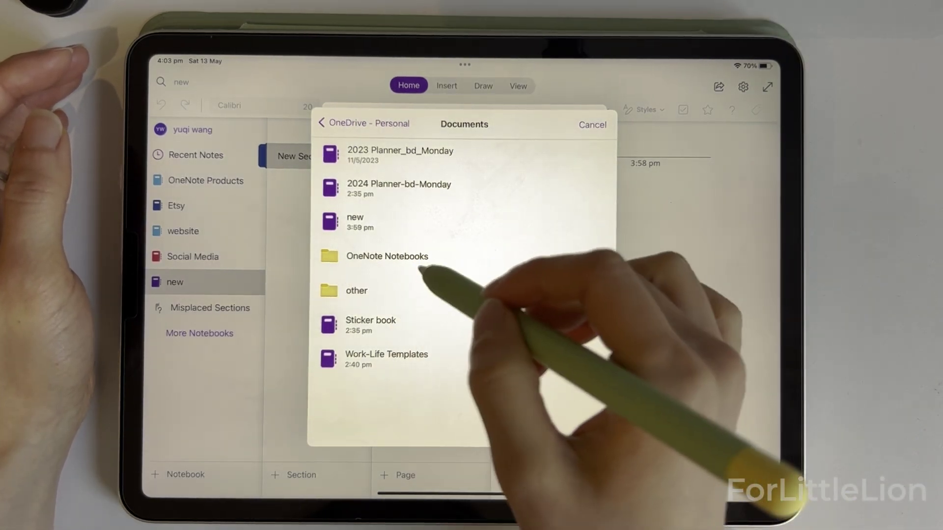
Look inside the OneNote Notebooks folder, return to Documents, and close the open-notebook dialog
left_click(400, 256)
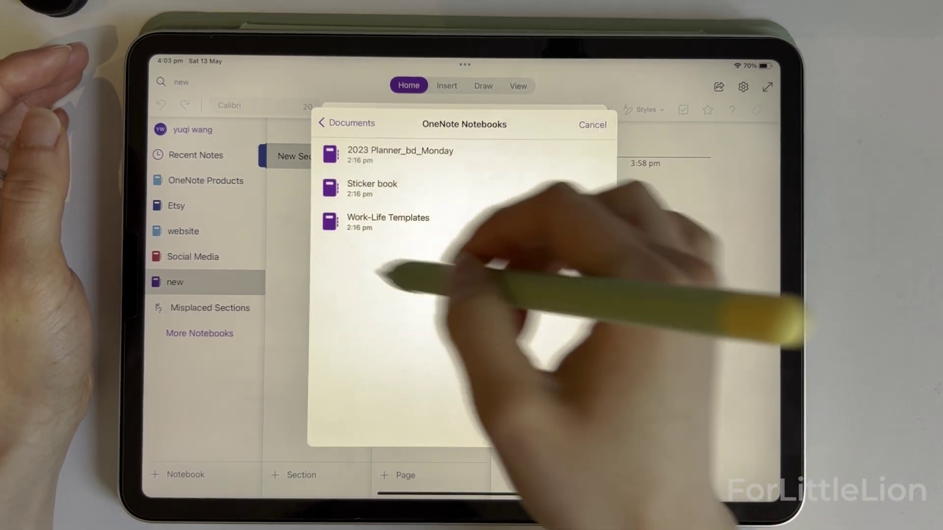
left_click(346, 123)
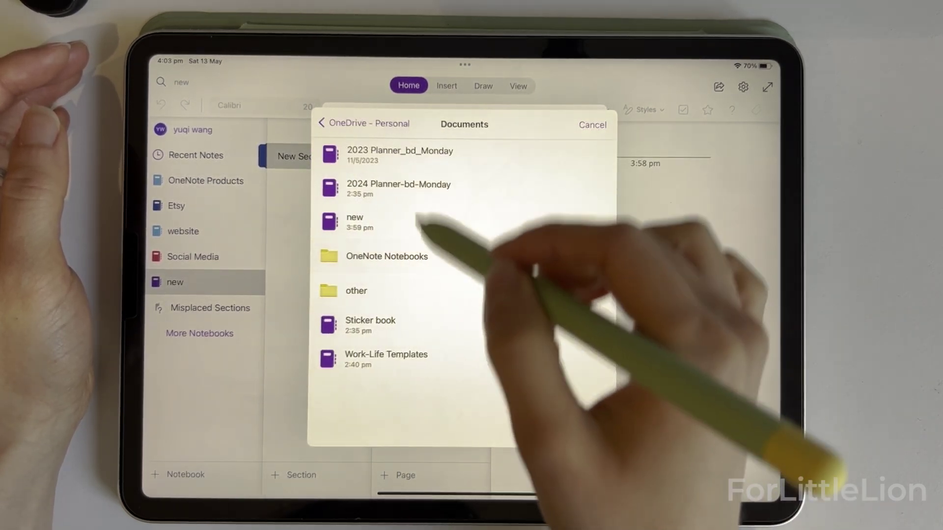
left_click(593, 125)
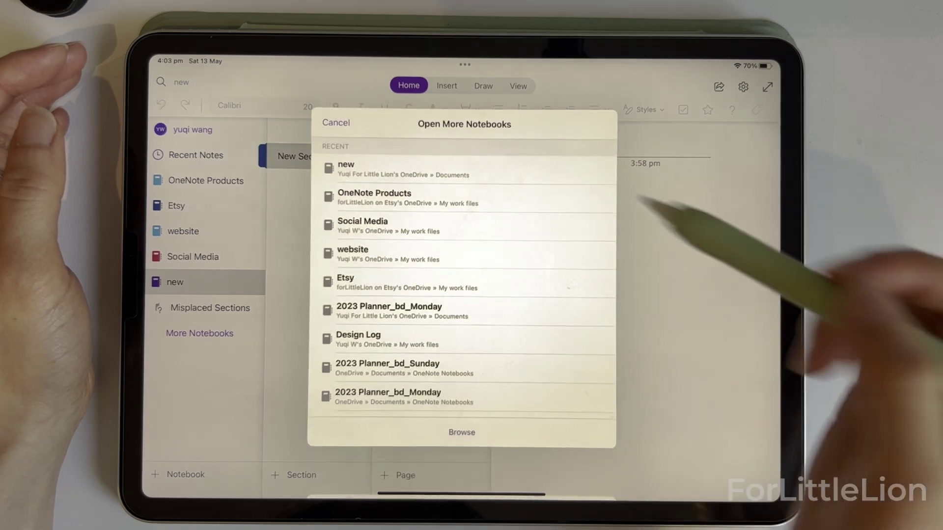
left_click(611, 180)
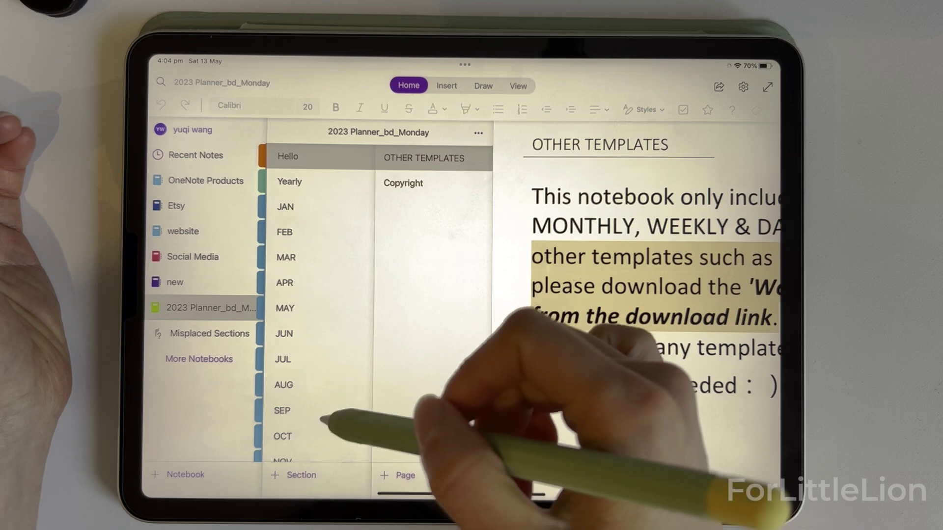
Go to the FEB section and draw a pen line up the Thursday column from the 16th
scroll(316, 275, "down", 2)
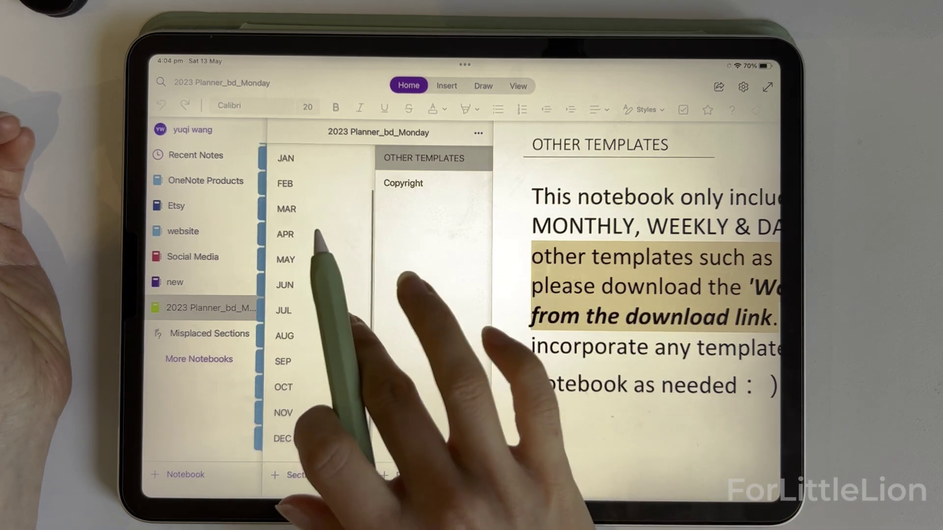
scroll(316, 246, "up", 2)
left_click(284, 181)
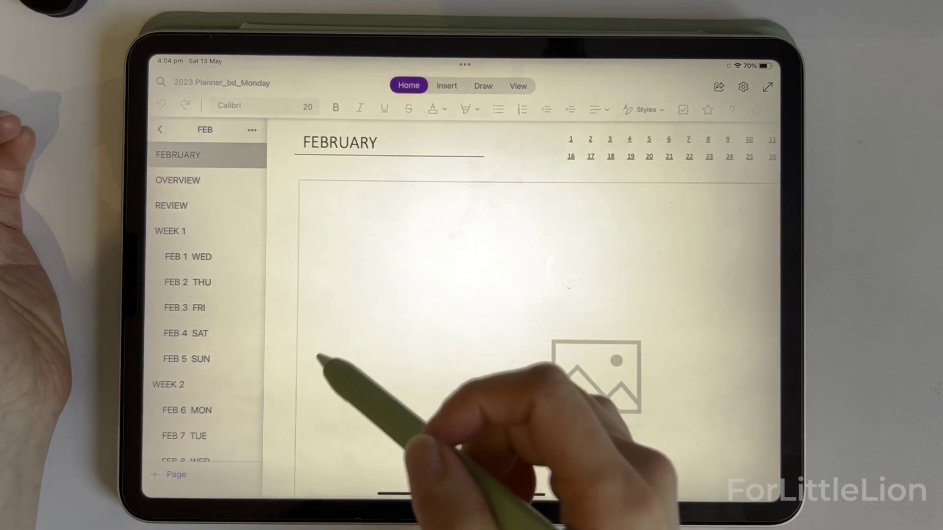
left_click_drag(635, 394, 641, 430)
left_click_drag(638, 363, 644, 290)
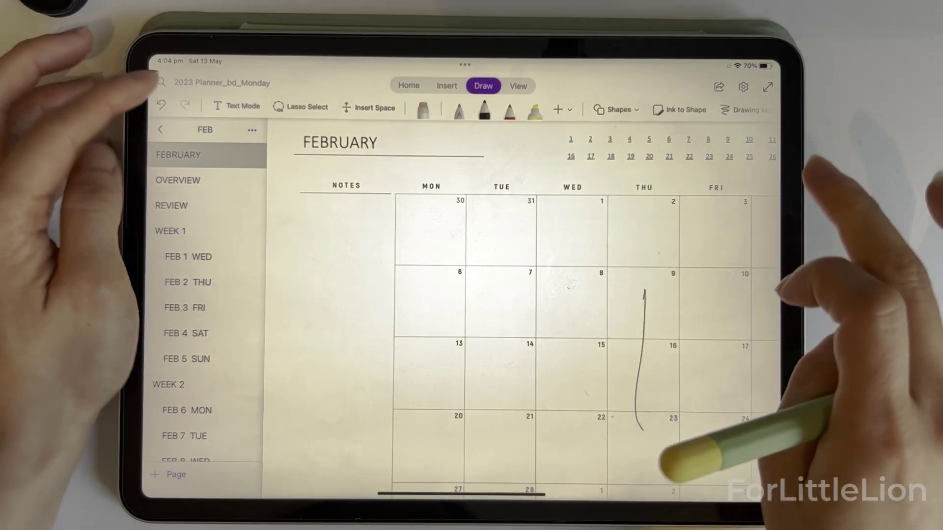